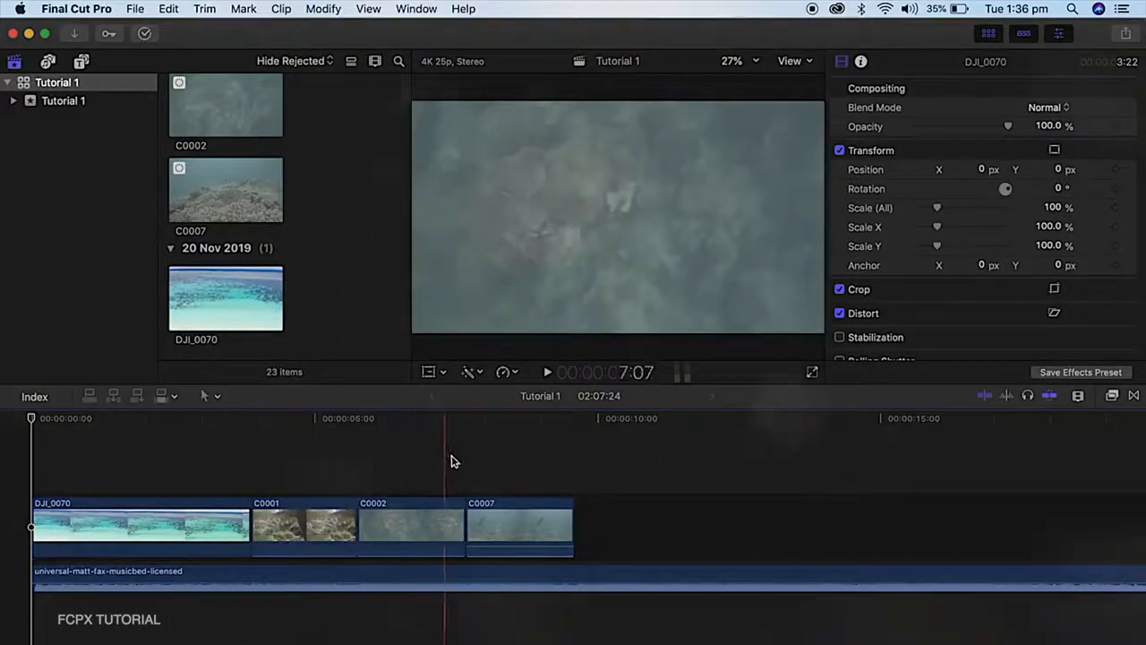
Select the DJI_0070 clip at the start of the timeline and add a Color Correction to it
key(l)
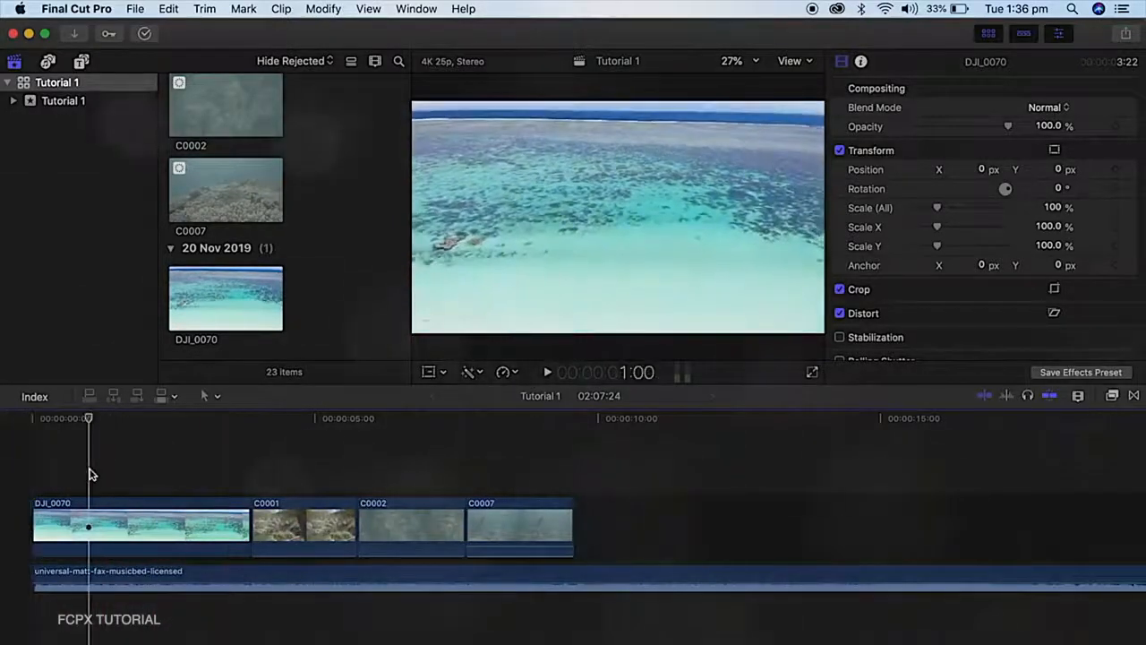
click(140, 473)
click(138, 524)
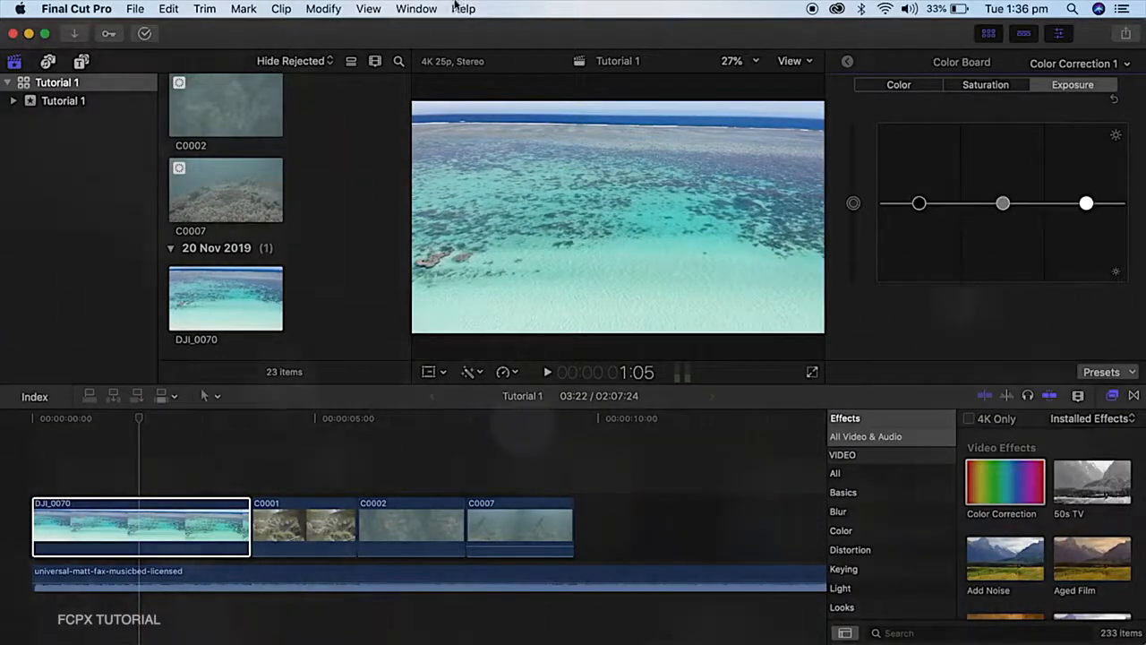
Switch the layout to the Color & Effects workspace
click(427, 7)
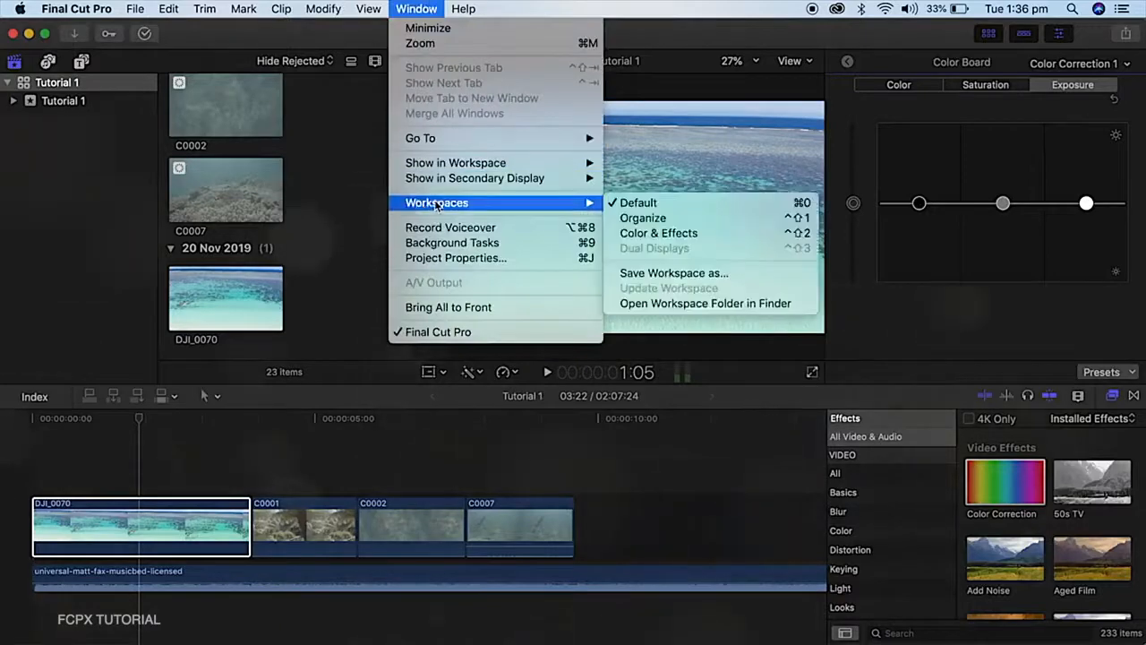
mouse_move(589, 210)
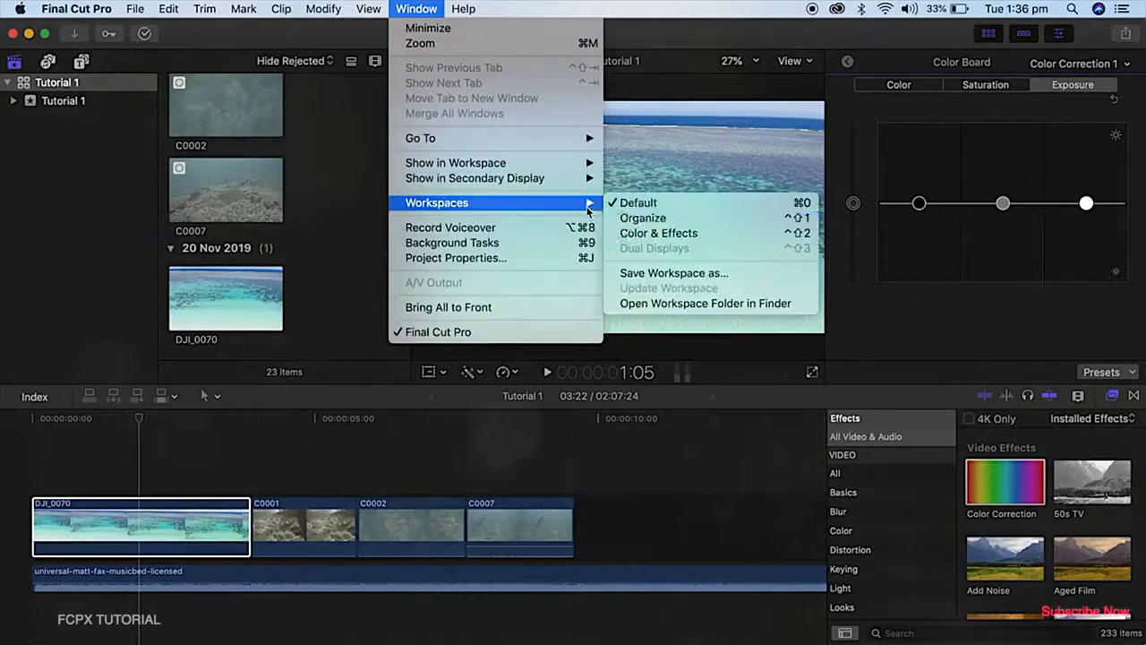
click(629, 234)
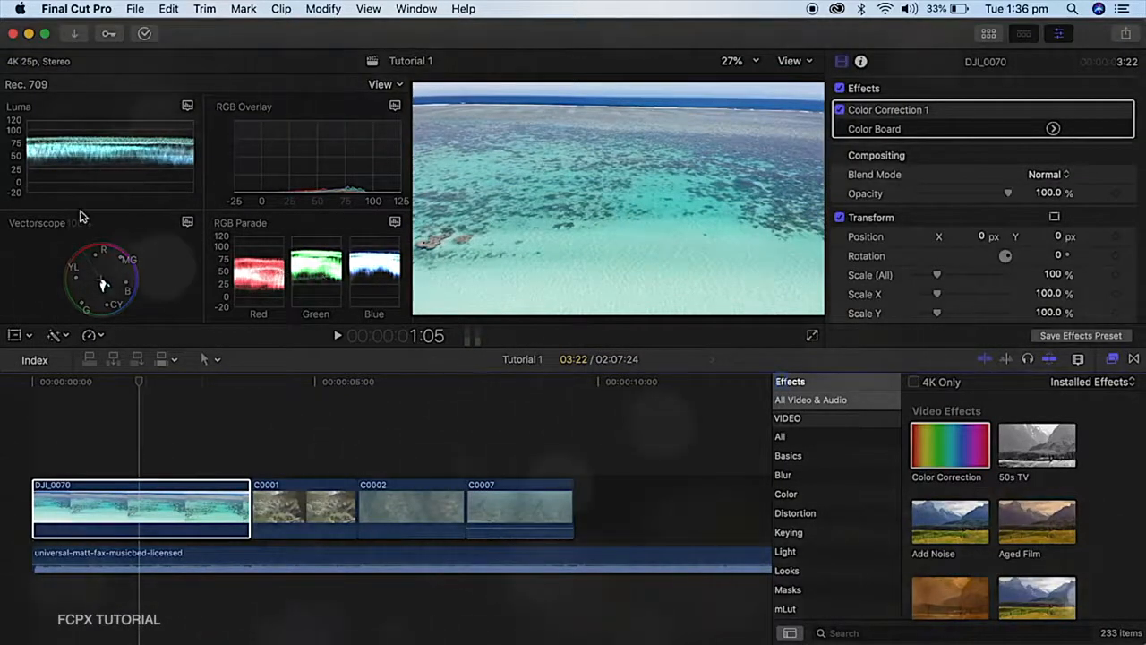
Reduce the video scopes to a single RGB Parade and open the Color Board of DJI_0070's Color Correction 1
click(387, 86)
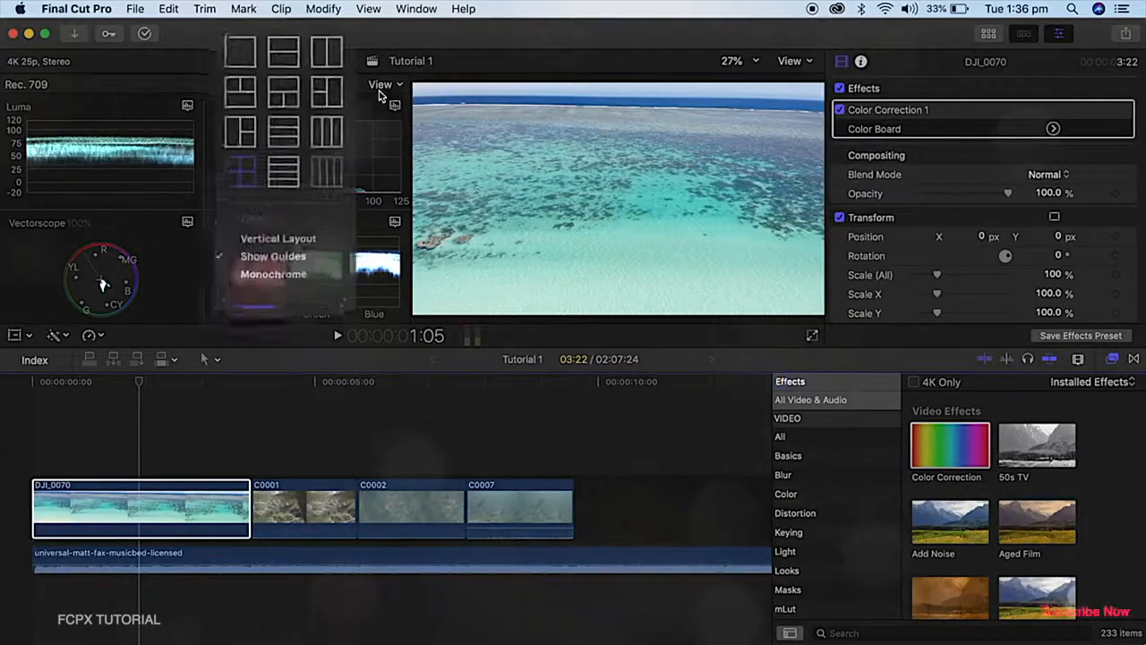
click(249, 55)
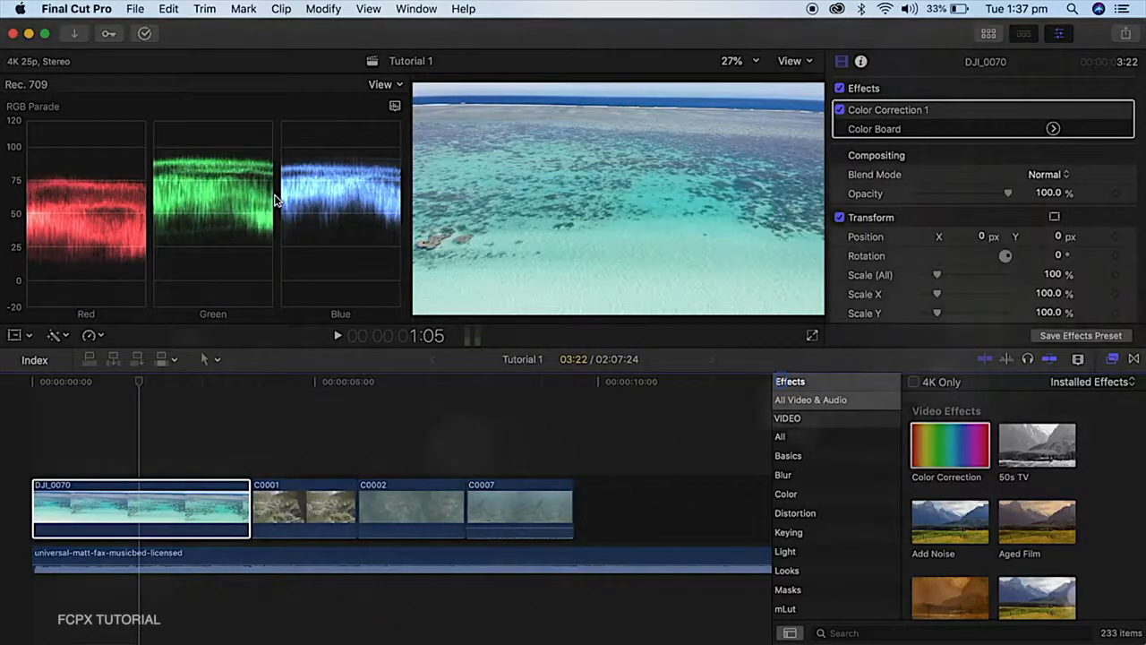
click(1053, 130)
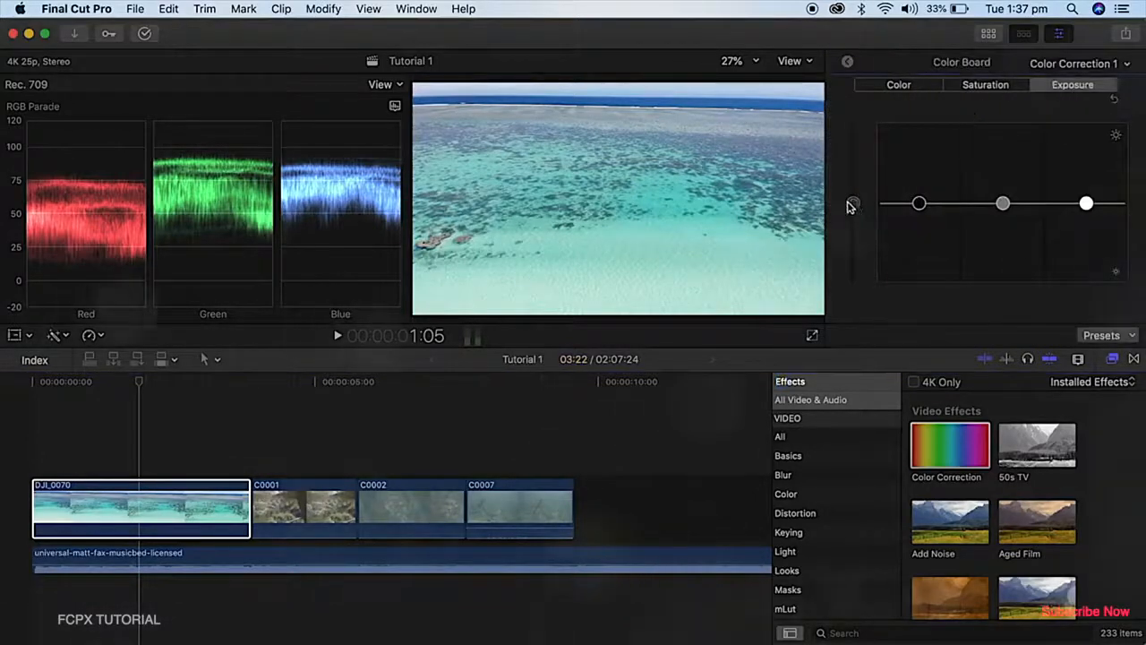
mouse_move(855, 208)
mouse_down()
mouse_move(854, 139)
mouse_move(848, 278)
mouse_move(841, 202)
mouse_up()
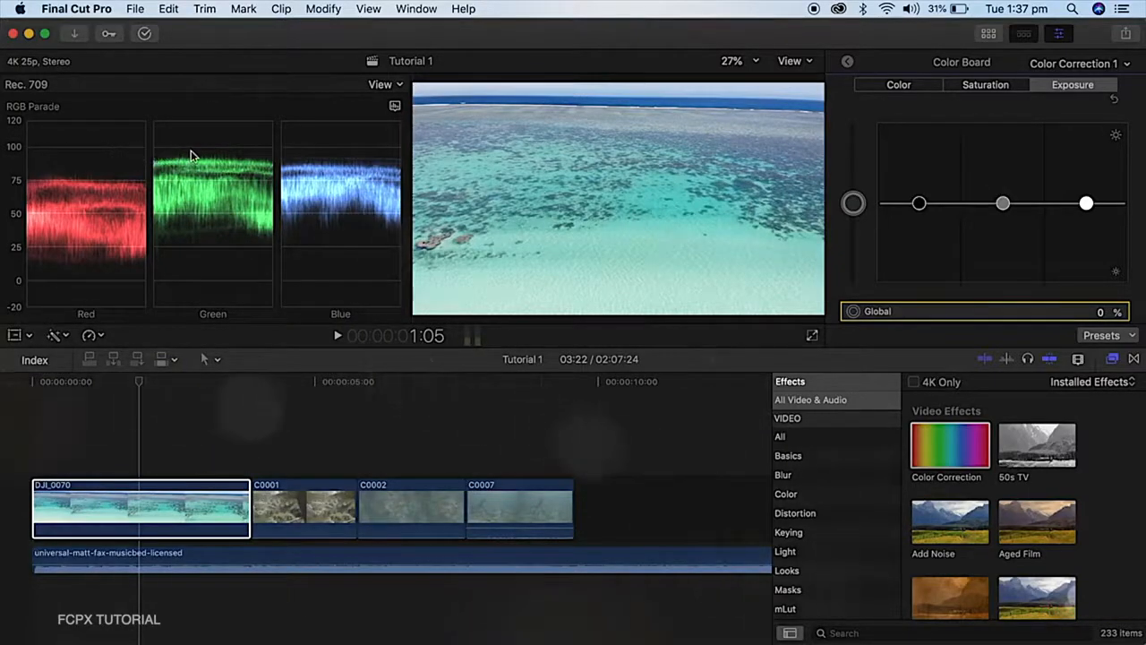
drag(862, 217, 860, 177)
drag(1005, 208, 997, 281)
key(Delete)
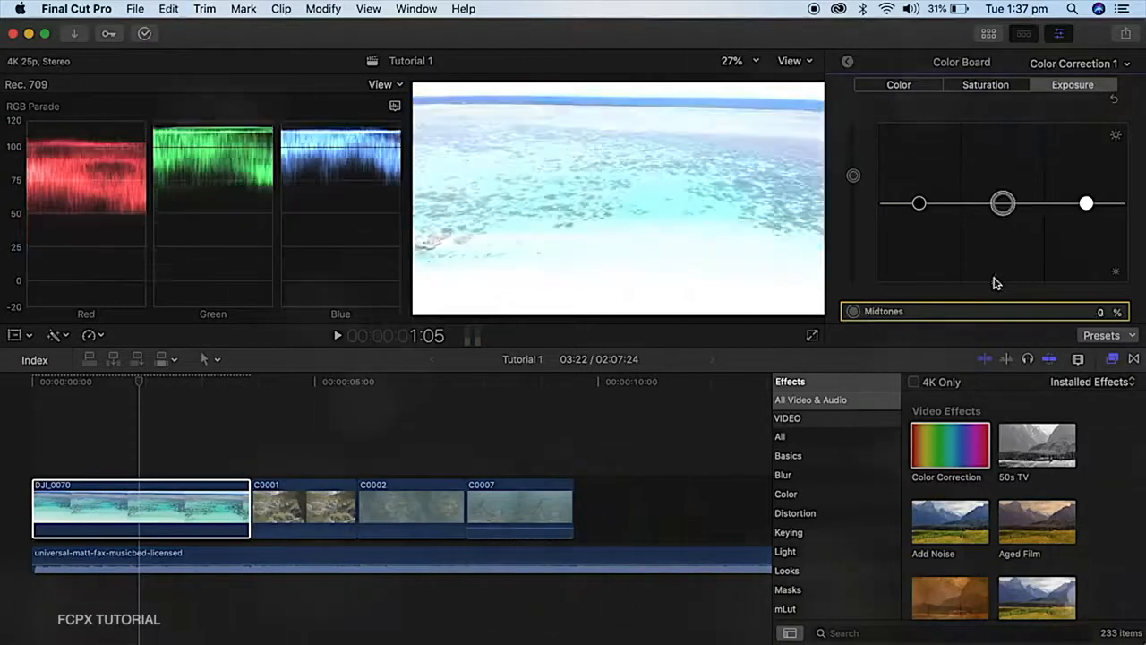
key(super+z)
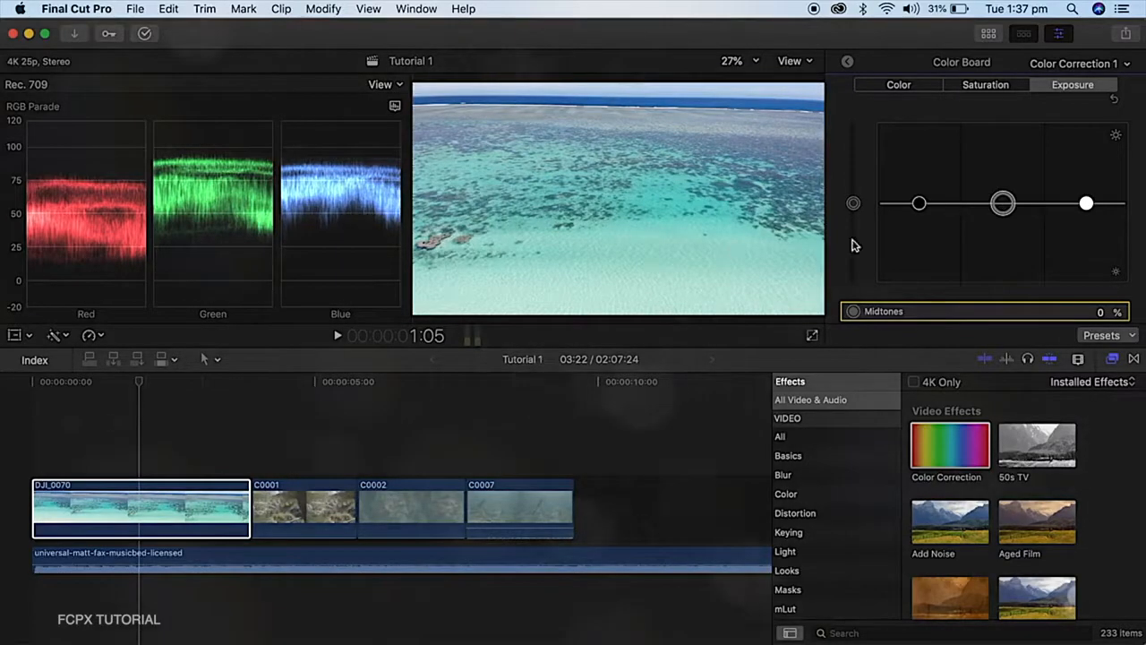
drag(853, 203, 851, 254)
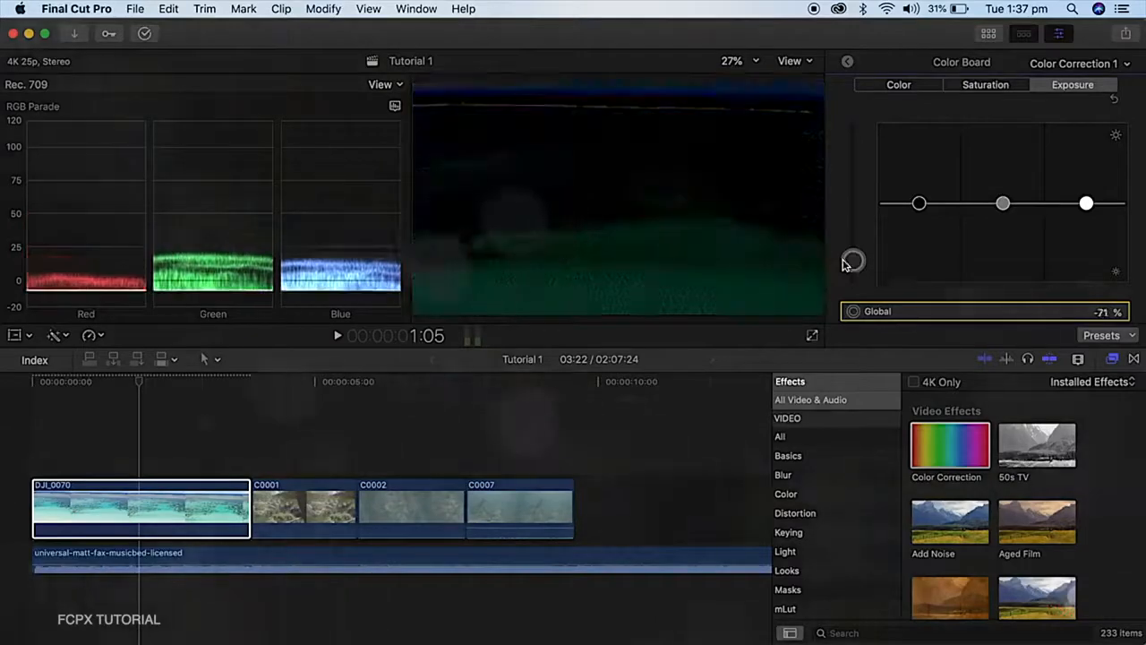
key(Delete)
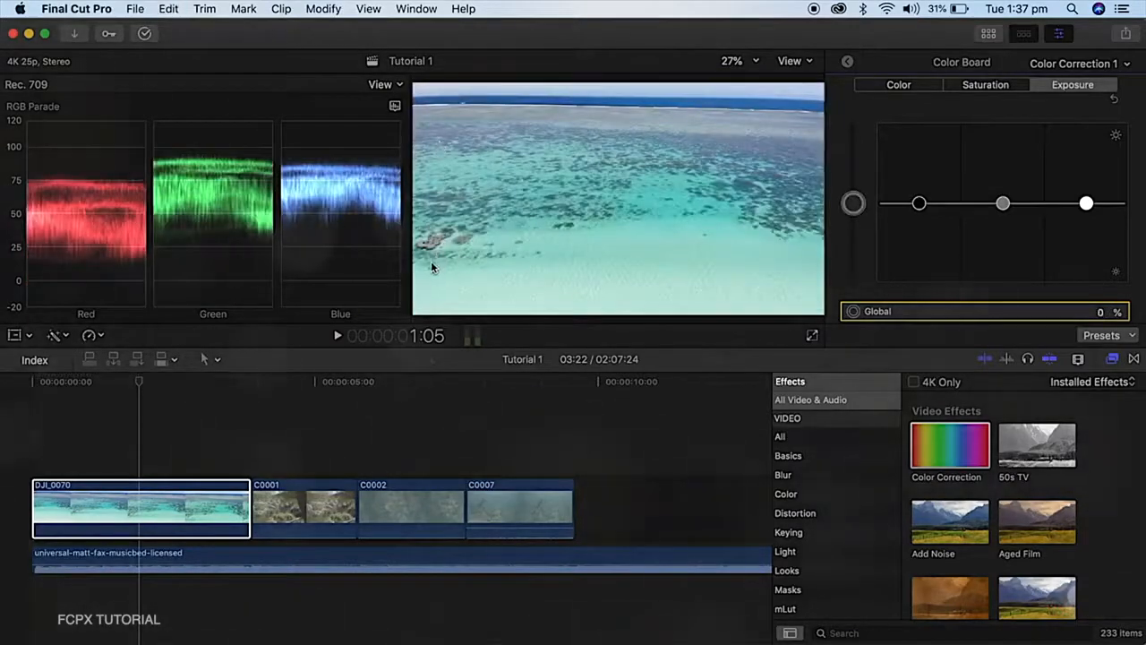
drag(854, 206, 855, 231)
drag(918, 203, 918, 164)
key(Delete)
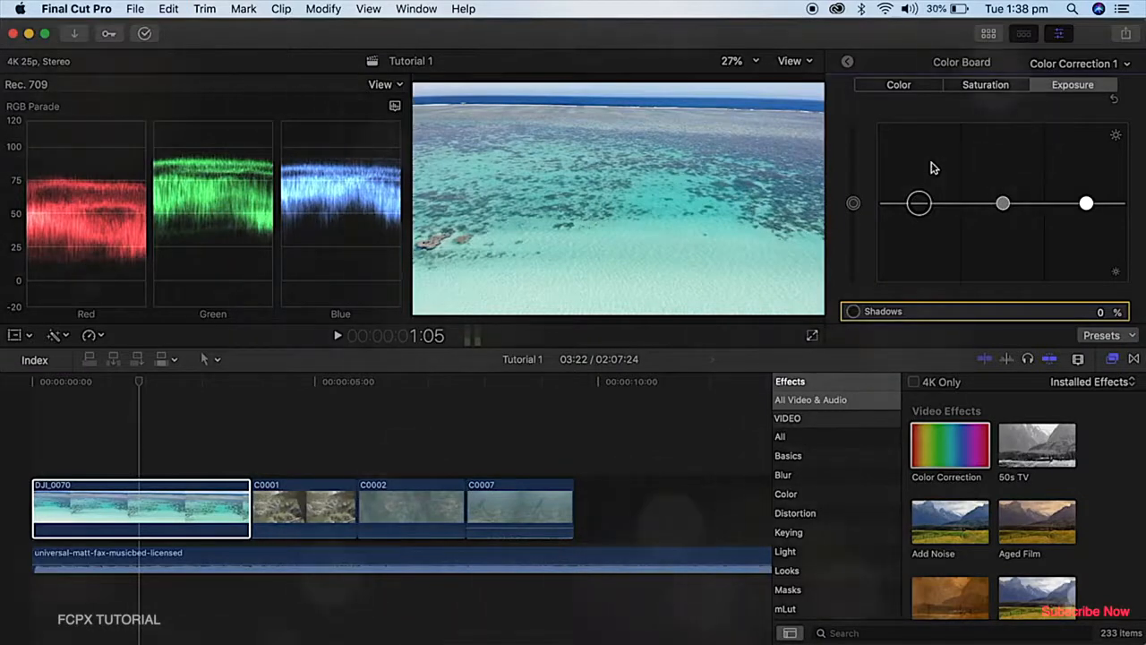
mouse_move(853, 201)
mouse_down()
mouse_move(854, 158)
mouse_move(853, 202)
mouse_up()
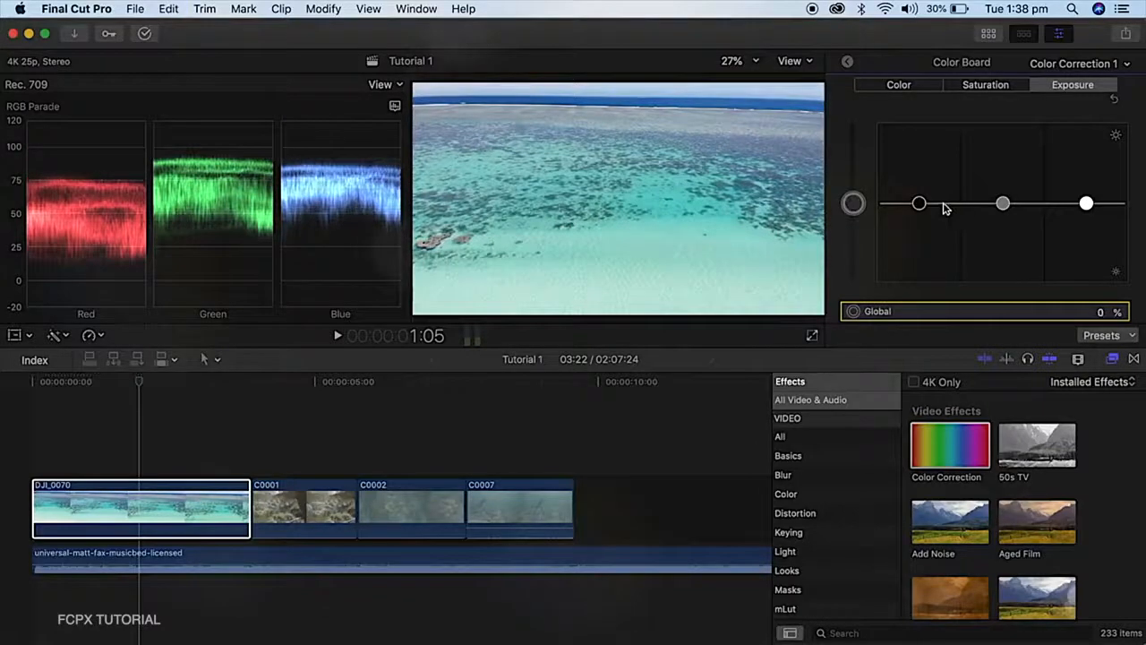
mouse_move(919, 203)
mouse_down()
mouse_move(914, 237)
mouse_move(916, 169)
mouse_move(918, 203)
mouse_up()
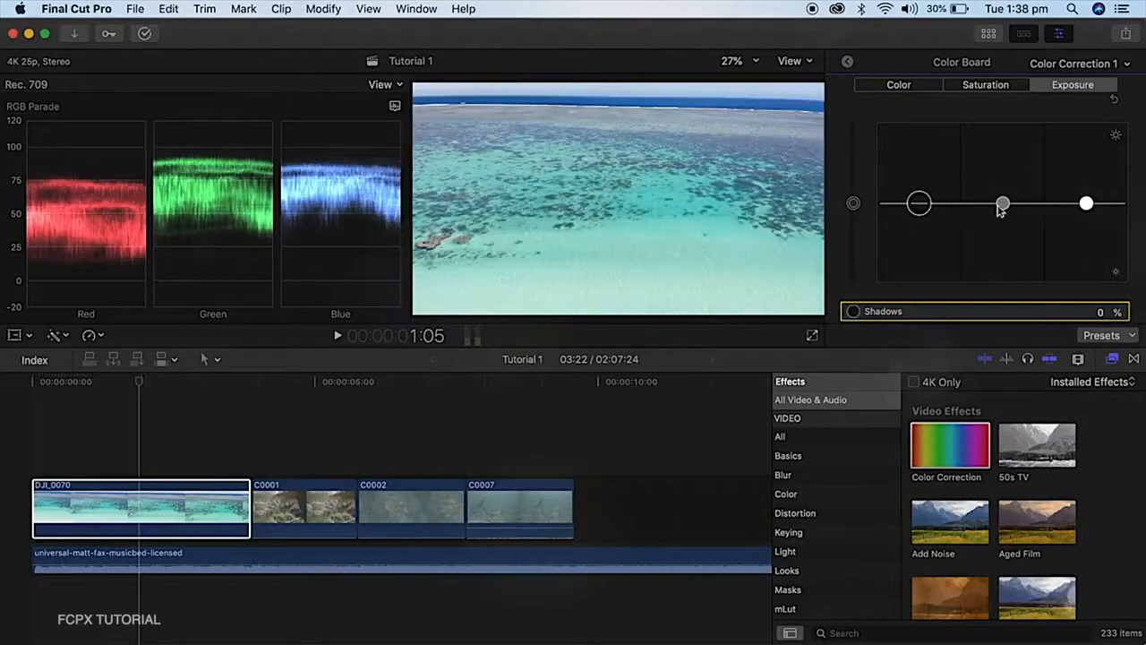
click(1085, 203)
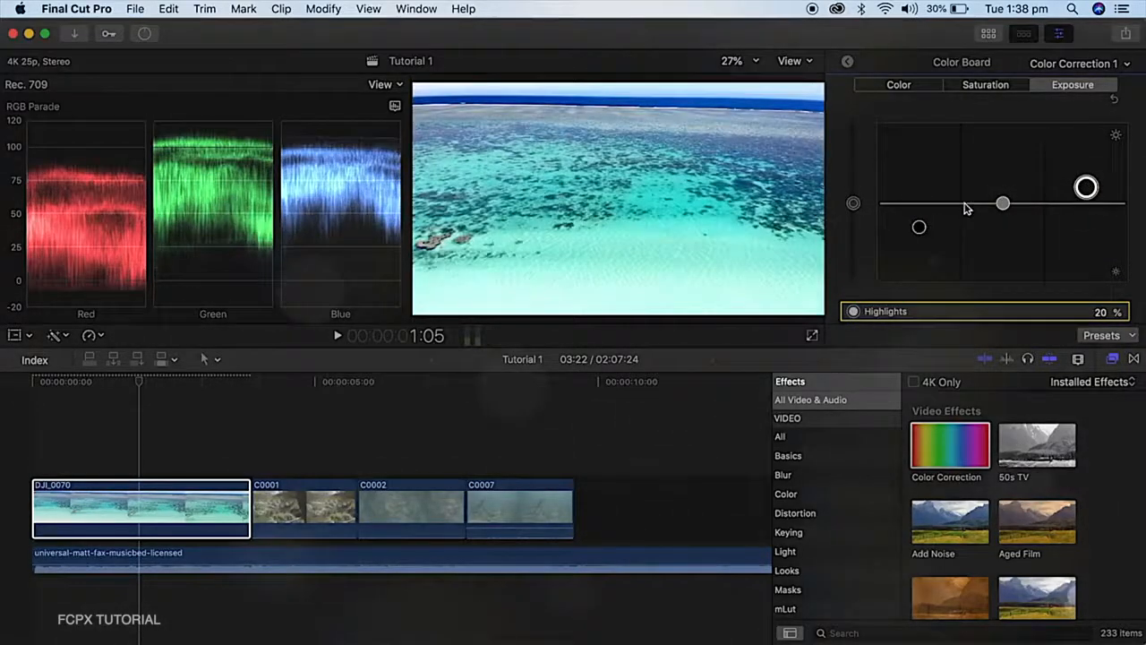
key(super+z)
key(super+z)
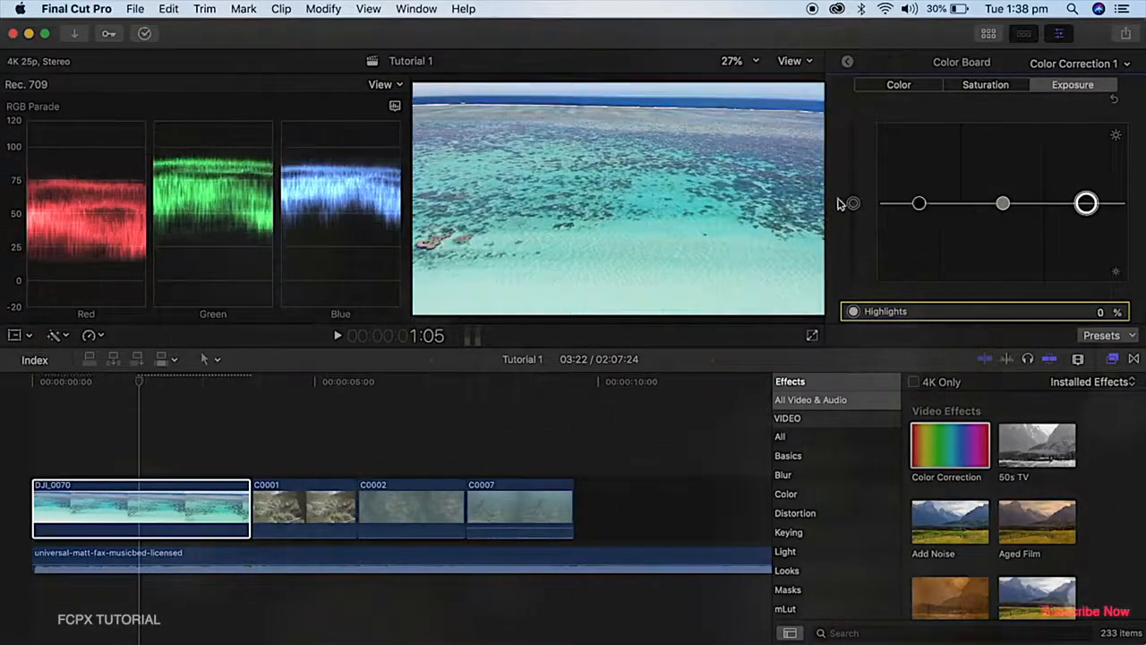
Set the DJI_0070 clip's exposure to 8% global, -59% midtones, about -7% shadows and 1% highlights
drag(854, 206, 855, 202)
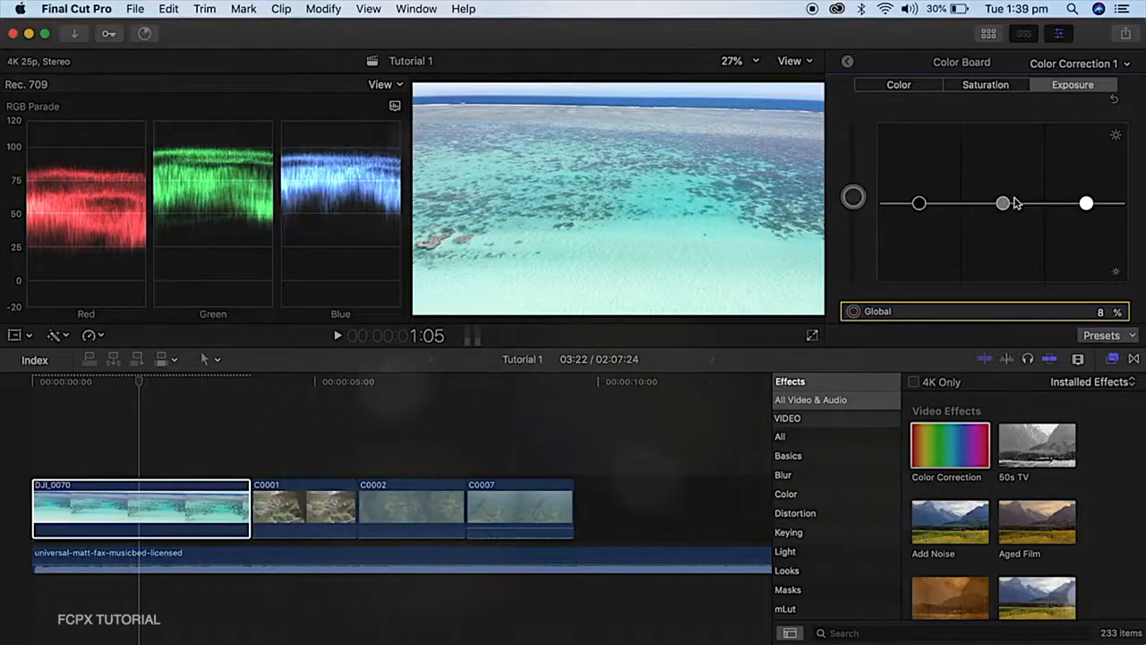
drag(1004, 211, 996, 258)
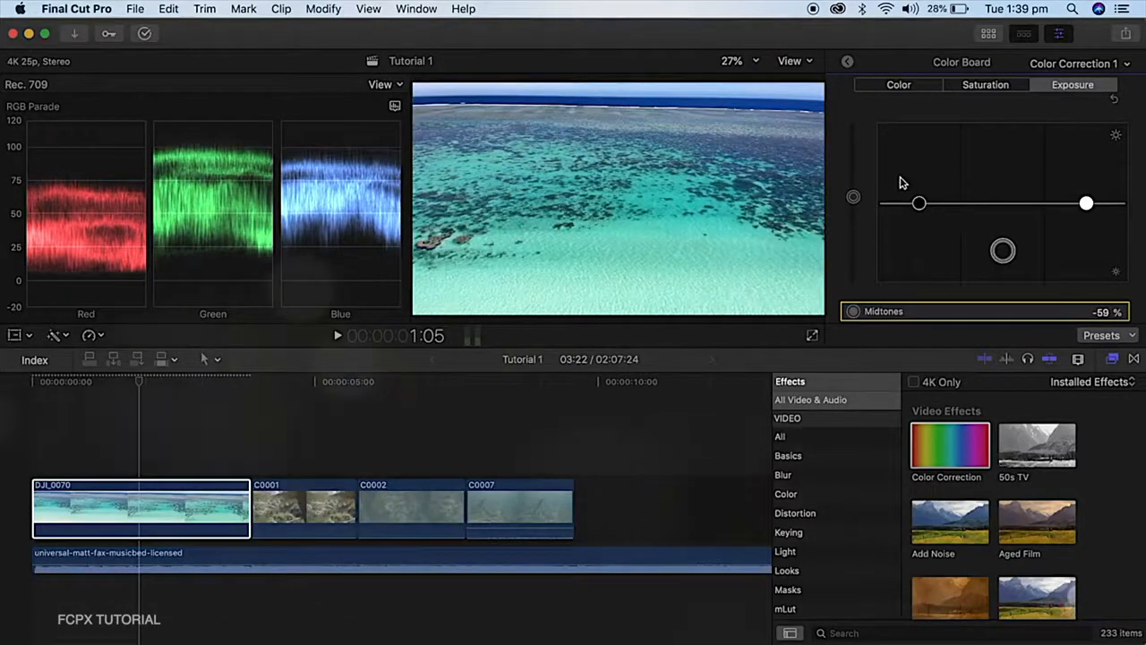
click(921, 205)
drag(921, 208, 922, 212)
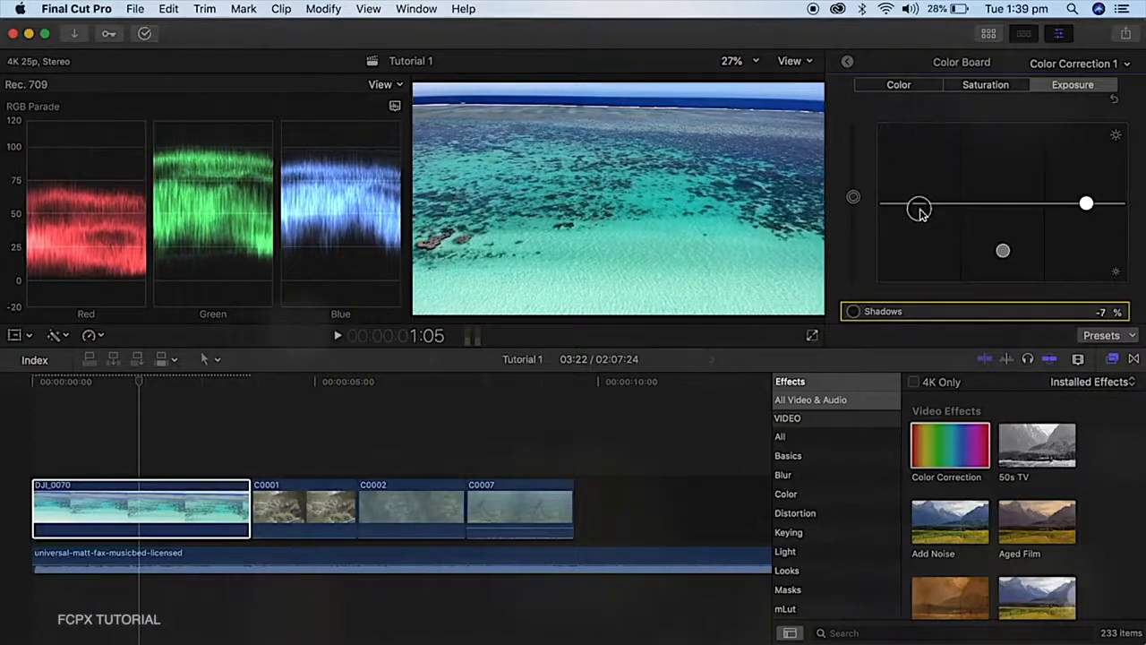
drag(1091, 197, 1086, 202)
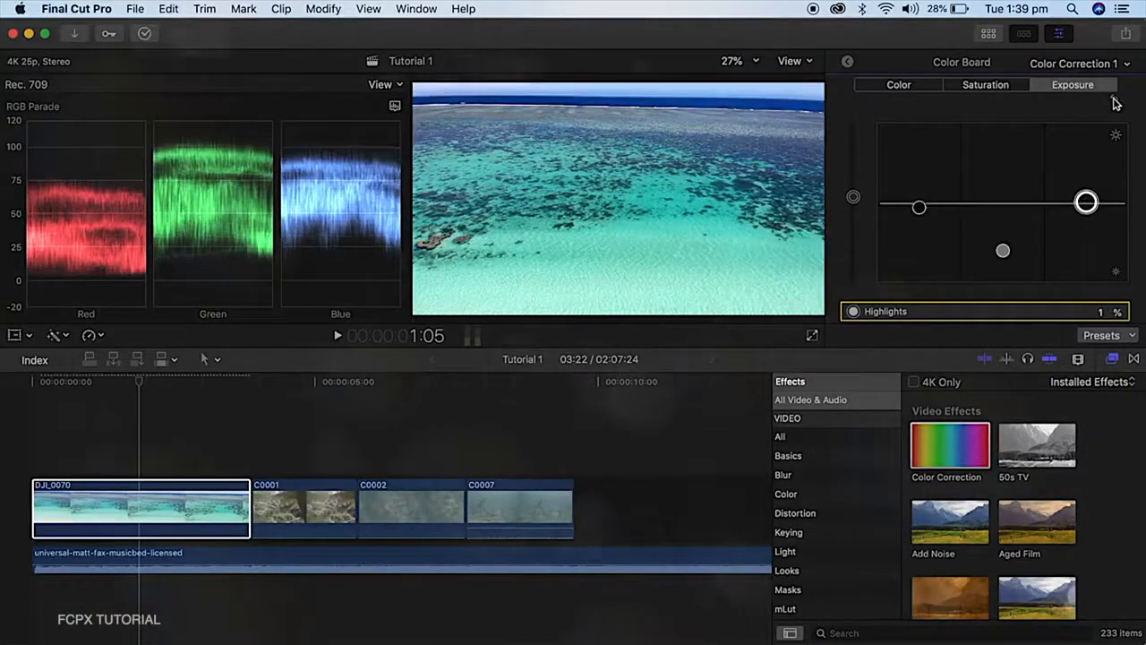
Set the DJI_0070 clip's saturation to 33% global and -13% shadows, and lower the highlights saturation slightly
click(982, 87)
mouse_move(853, 204)
mouse_down()
mouse_move(856, 162)
mouse_move(856, 182)
mouse_up()
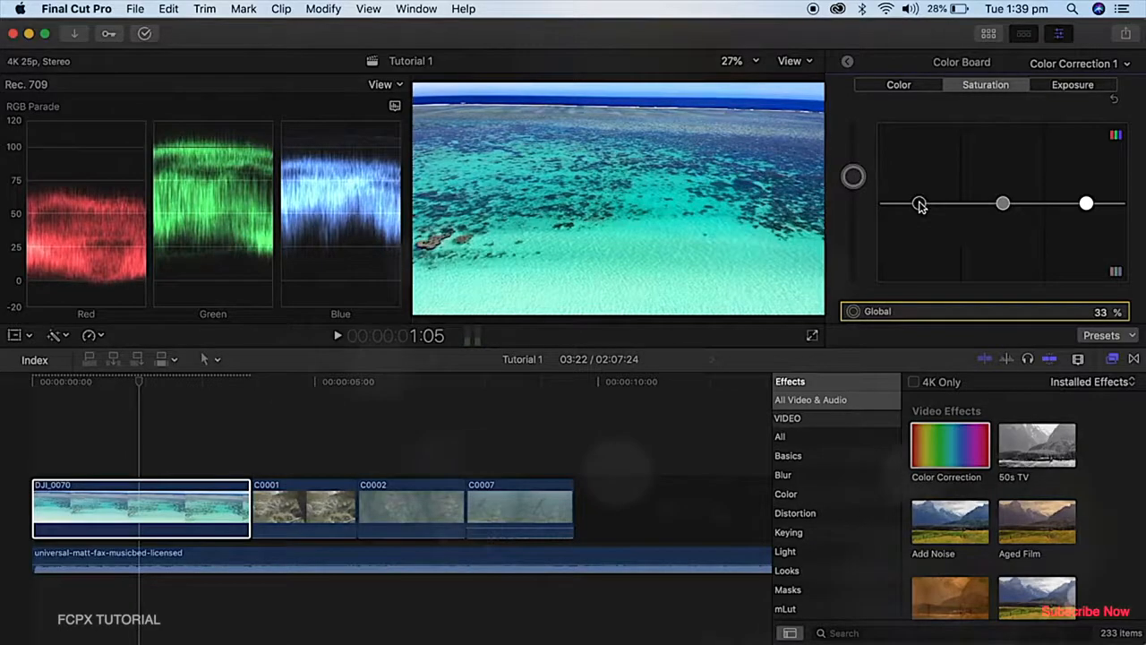
drag(920, 209, 920, 212)
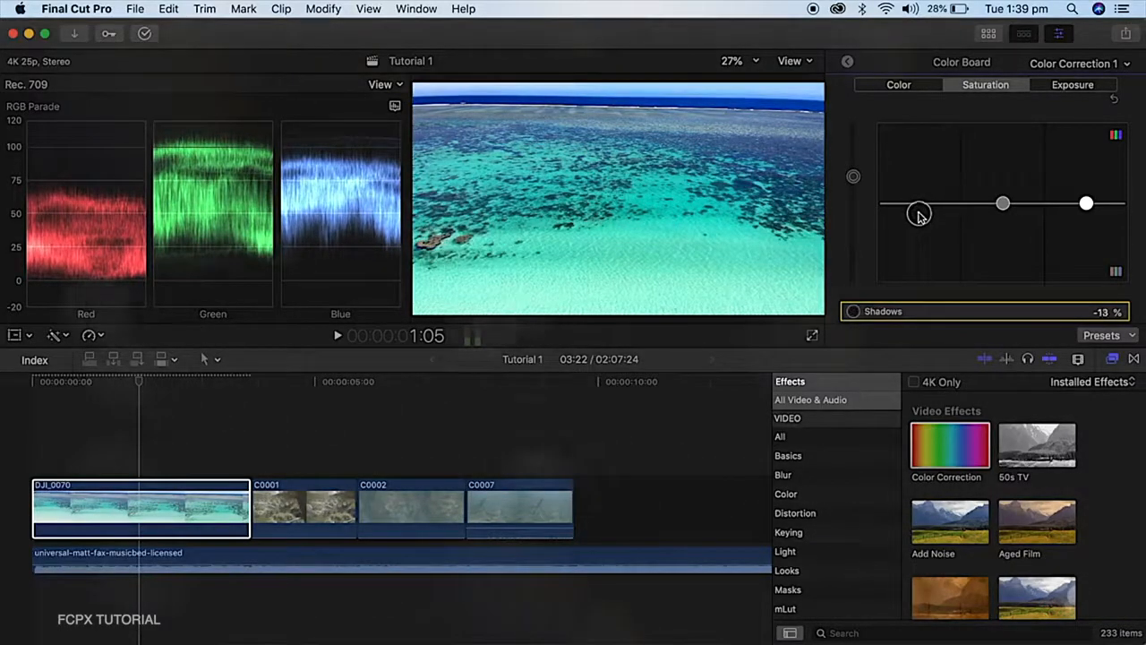
click(1086, 206)
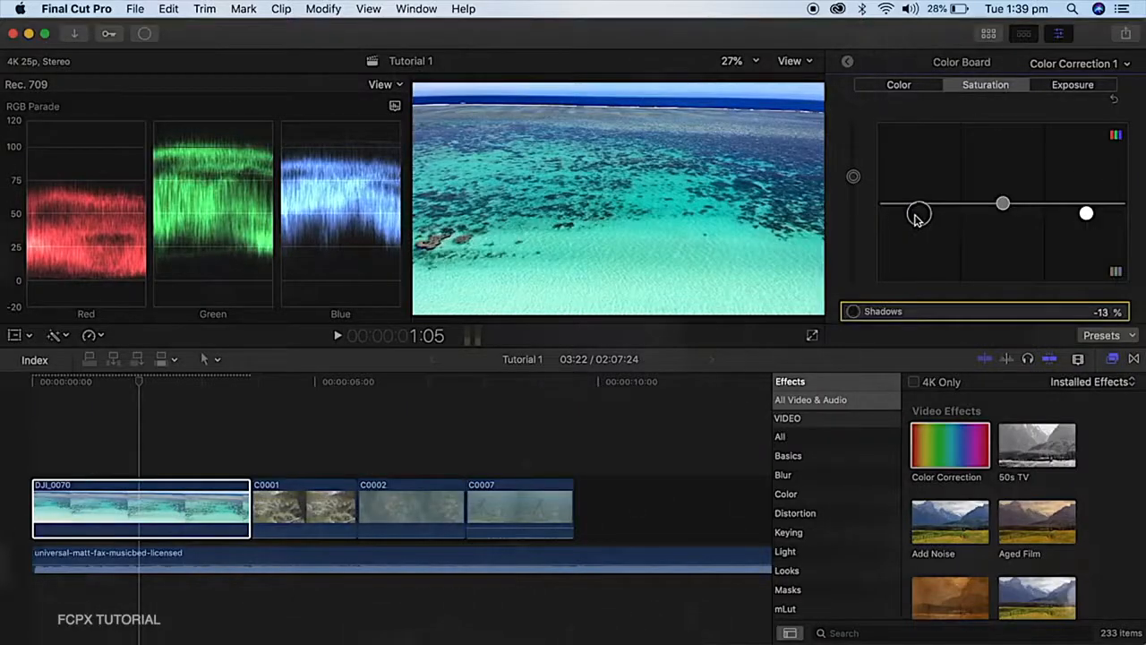
click(897, 86)
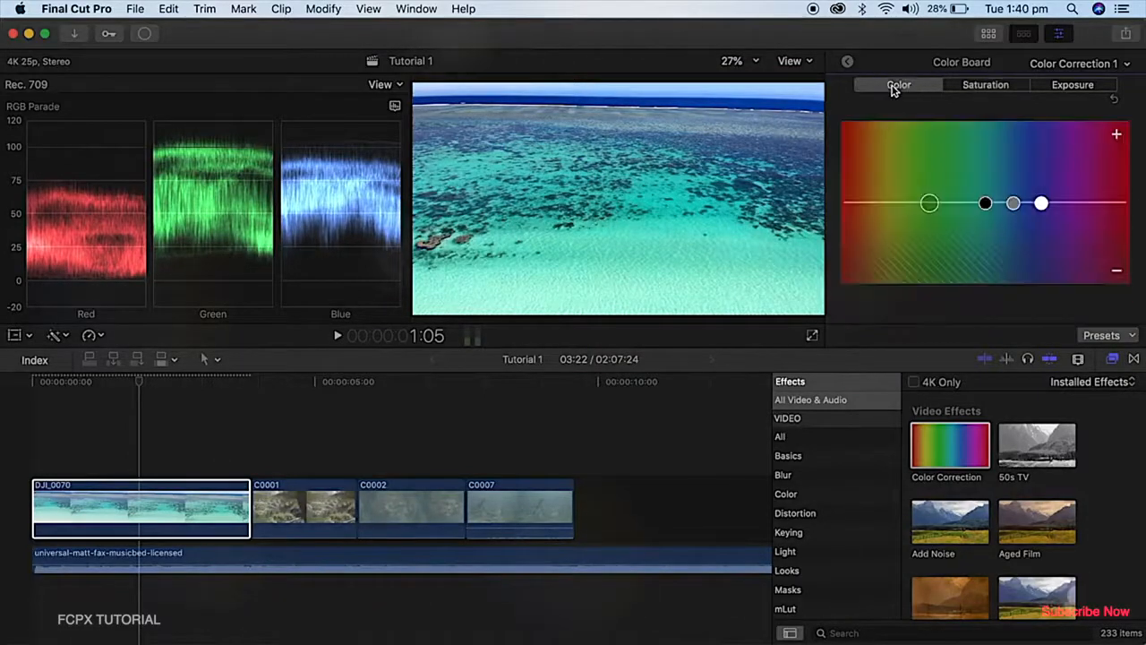
drag(929, 204, 1002, 213)
key(Delete)
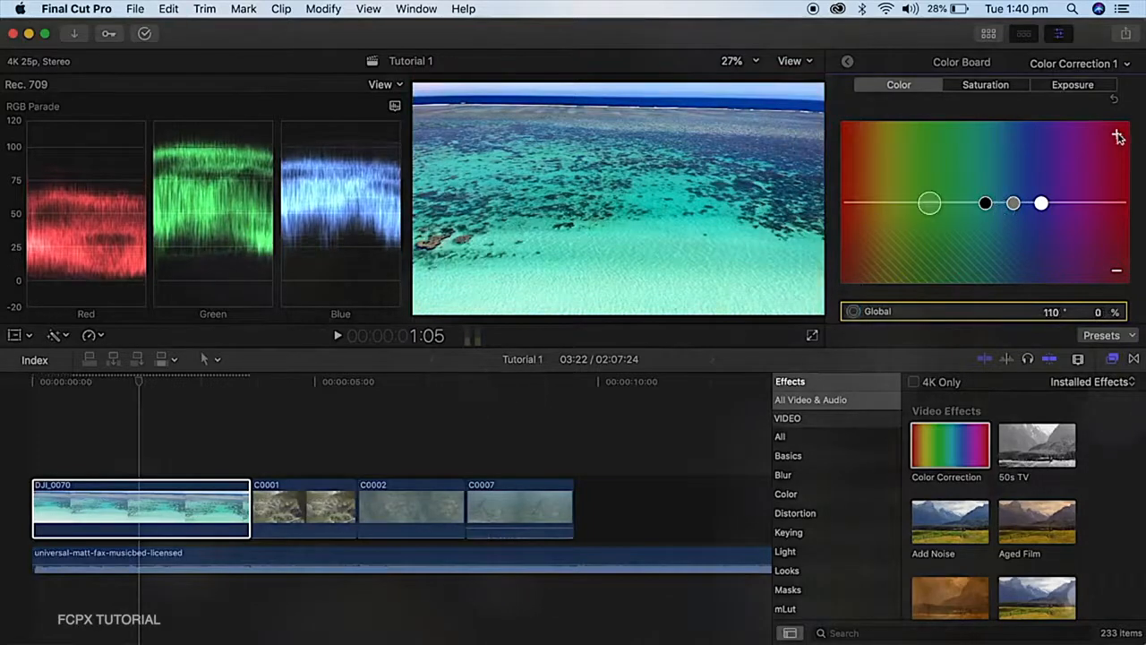
drag(929, 203, 931, 177)
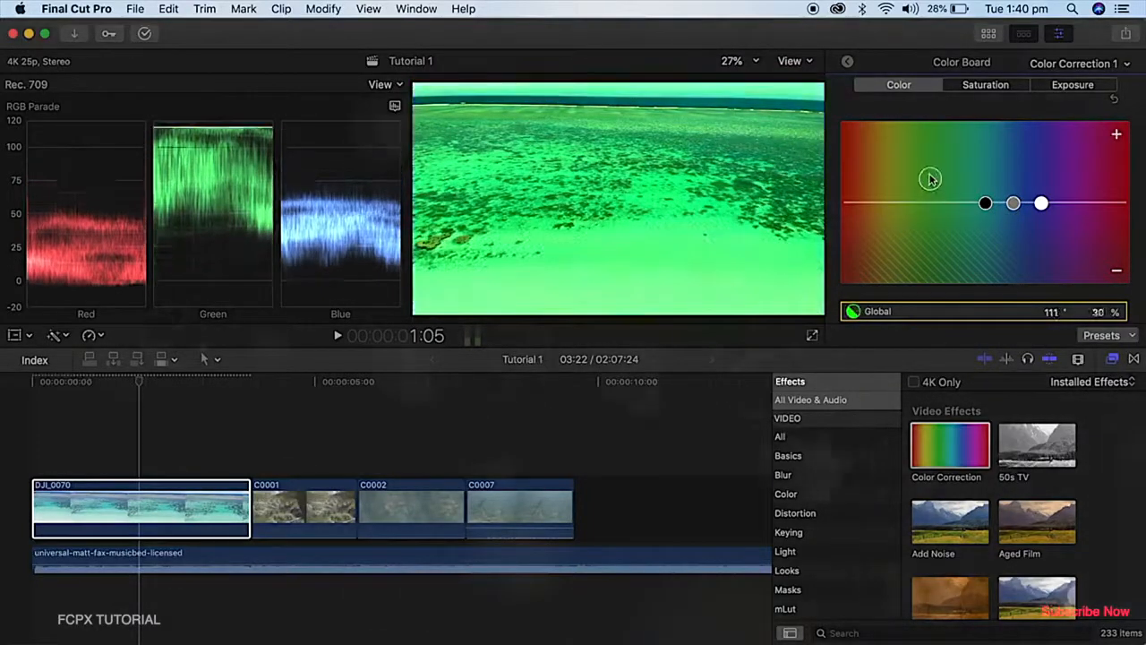
key(Delete)
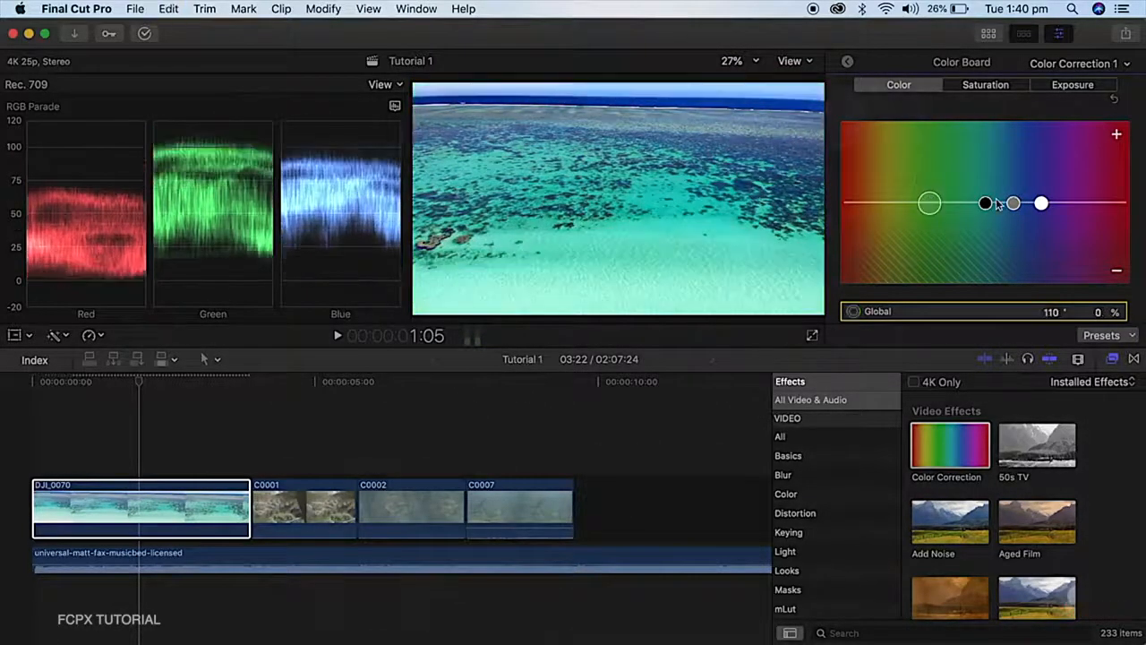
Shift the DJI_0070 clip's shadow color below neutral toward the blue range and close the Color Board
drag(985, 207, 1015, 243)
click(847, 62)
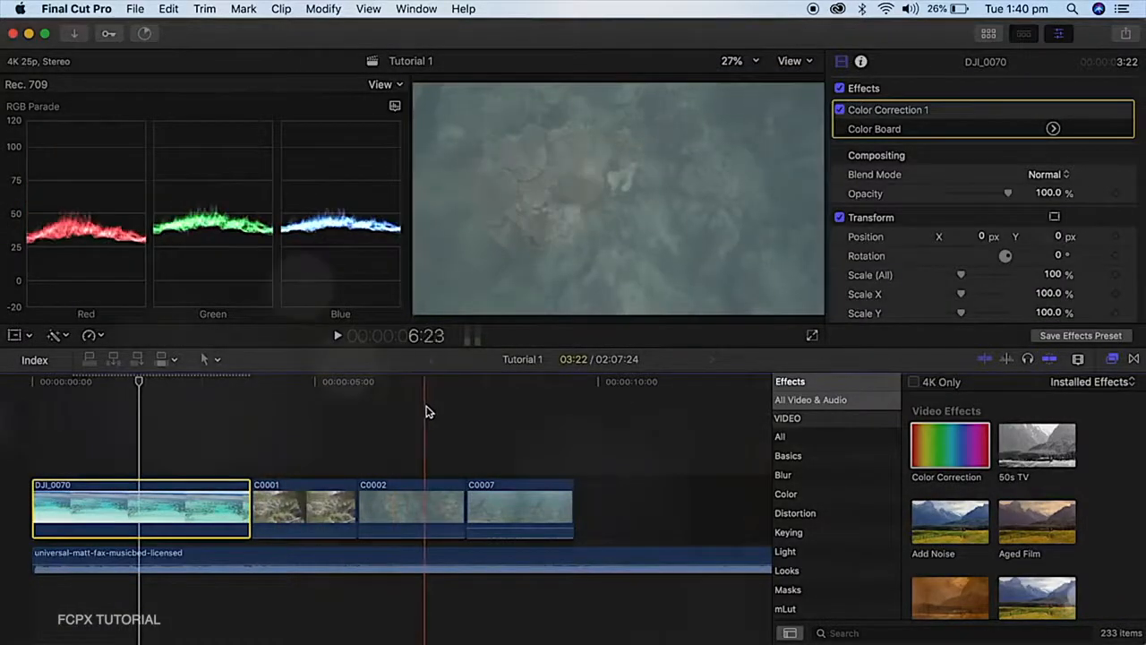
Add a color correction to the C0002 clip, raise its global exposure and set the midtones to -100%
click(424, 492)
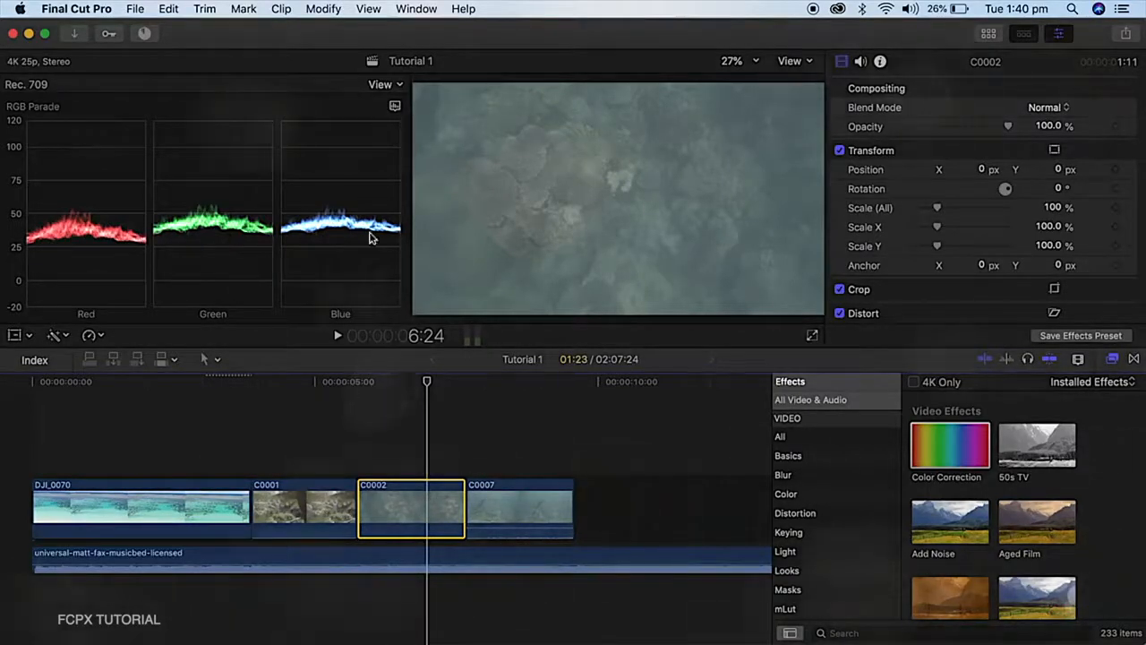
key(super+6)
drag(853, 205, 854, 171)
drag(1003, 203, 989, 296)
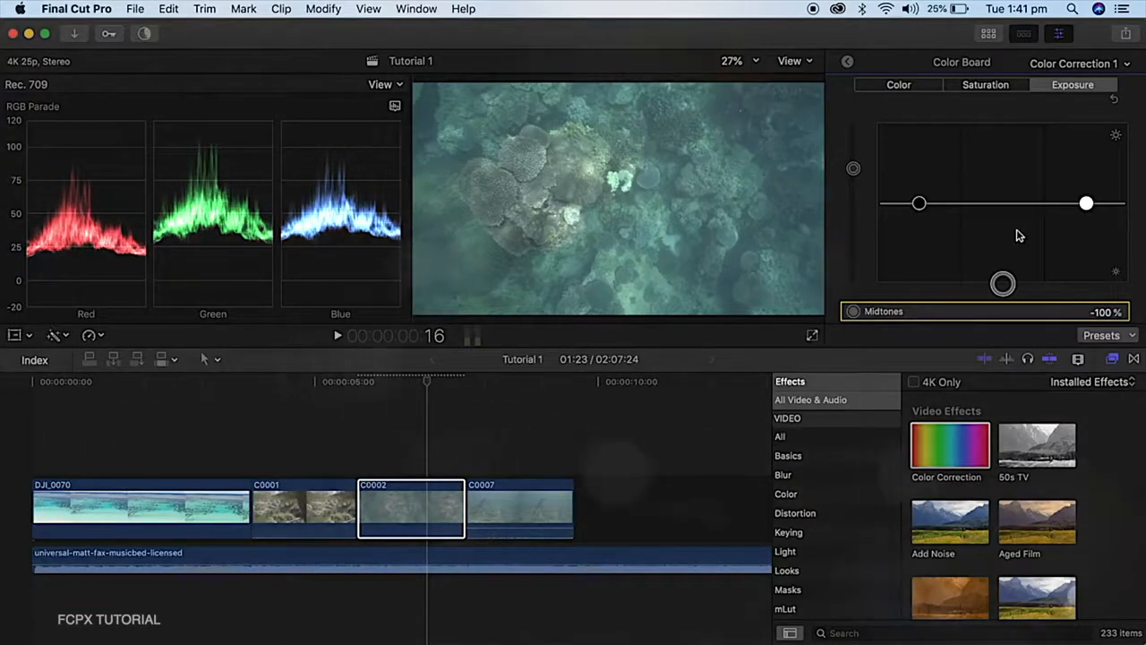
Set the C0002 clip's exposure to -37% for the shadows and 17% for the highlights
drag(919, 206, 919, 223)
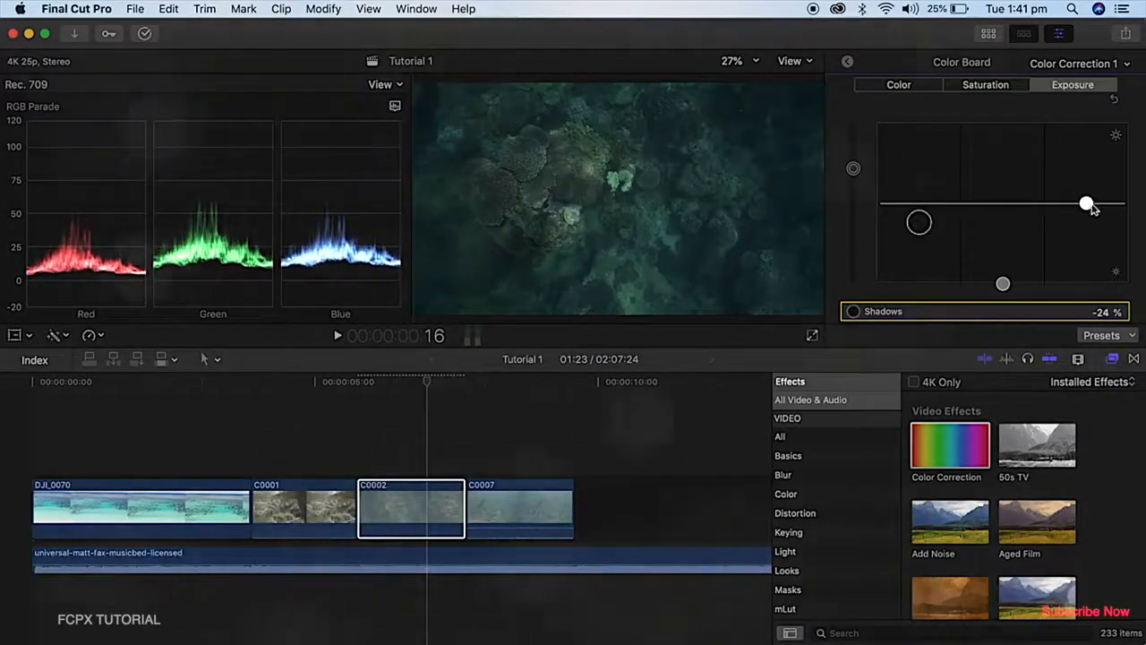
drag(1085, 205, 1086, 196)
drag(918, 224, 919, 234)
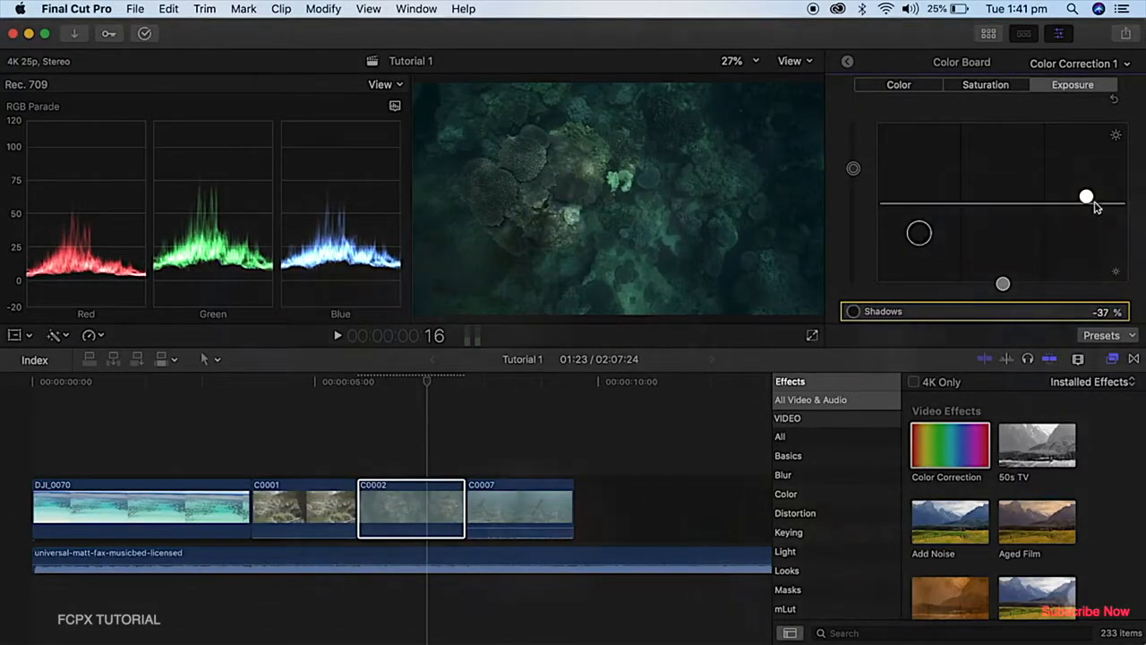
drag(1085, 197, 1086, 189)
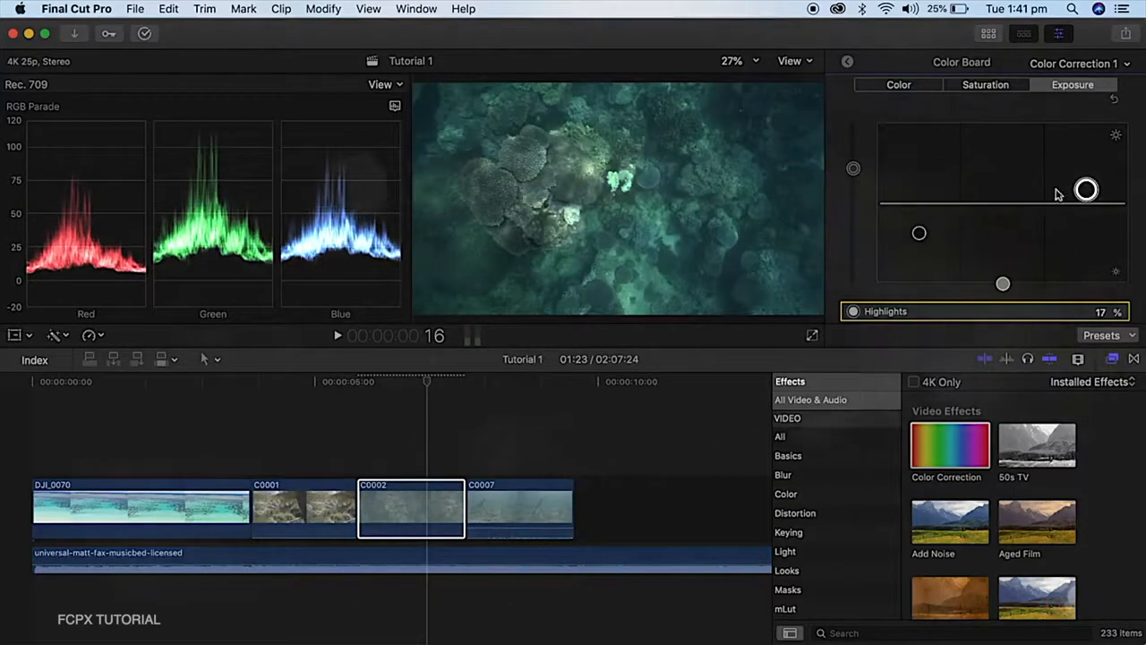
Set the C0002 clip's shadows exposure to -43%, reset the exposure adjustments to compare with the original, and undo the reset
drag(919, 234, 918, 239)
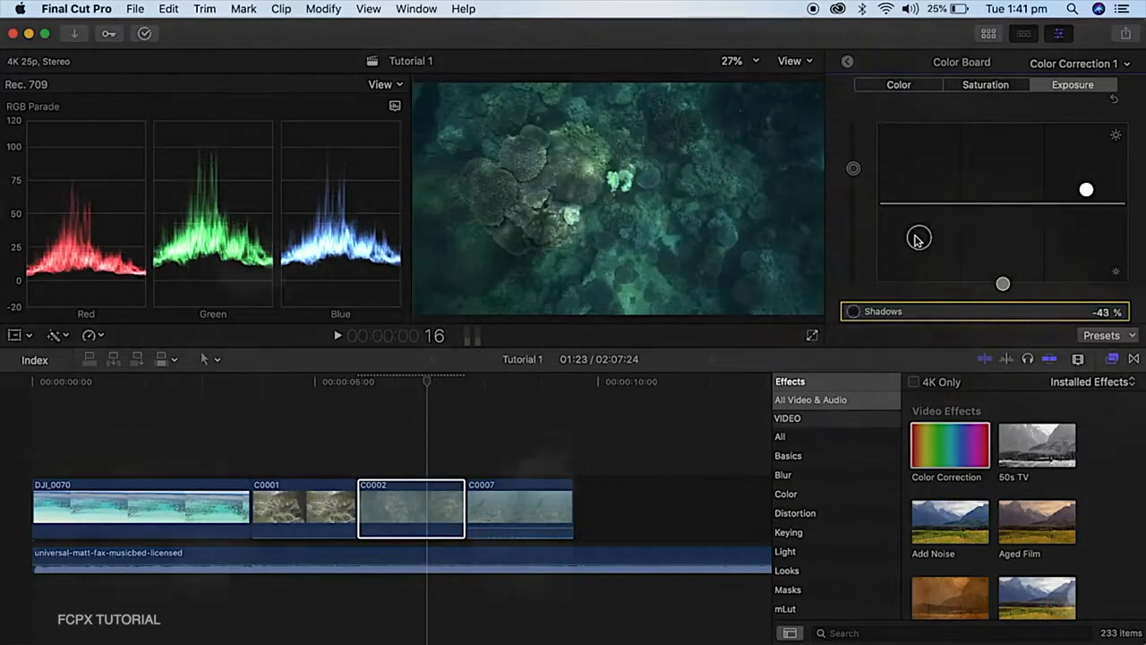
click(1087, 190)
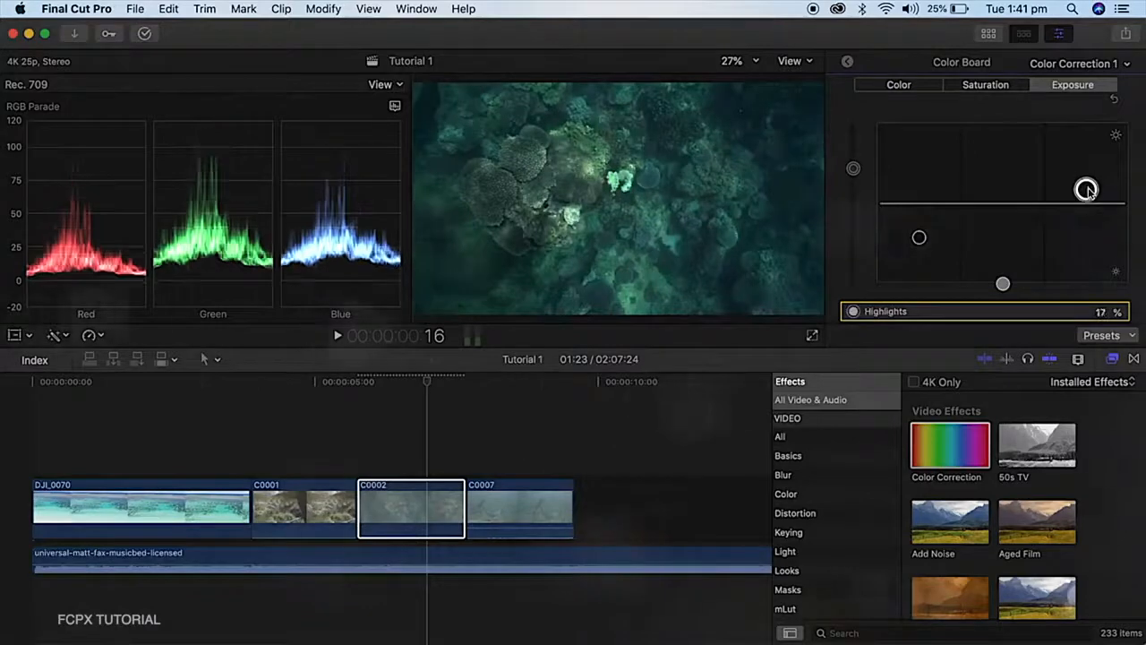
click(1110, 102)
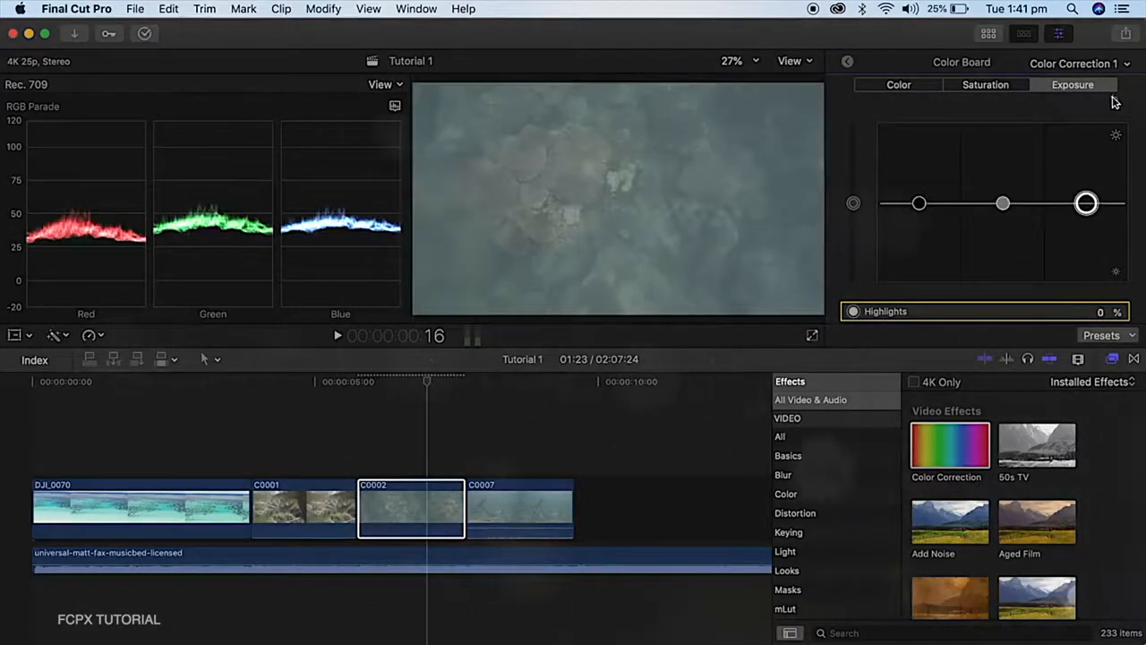
key(super+z)
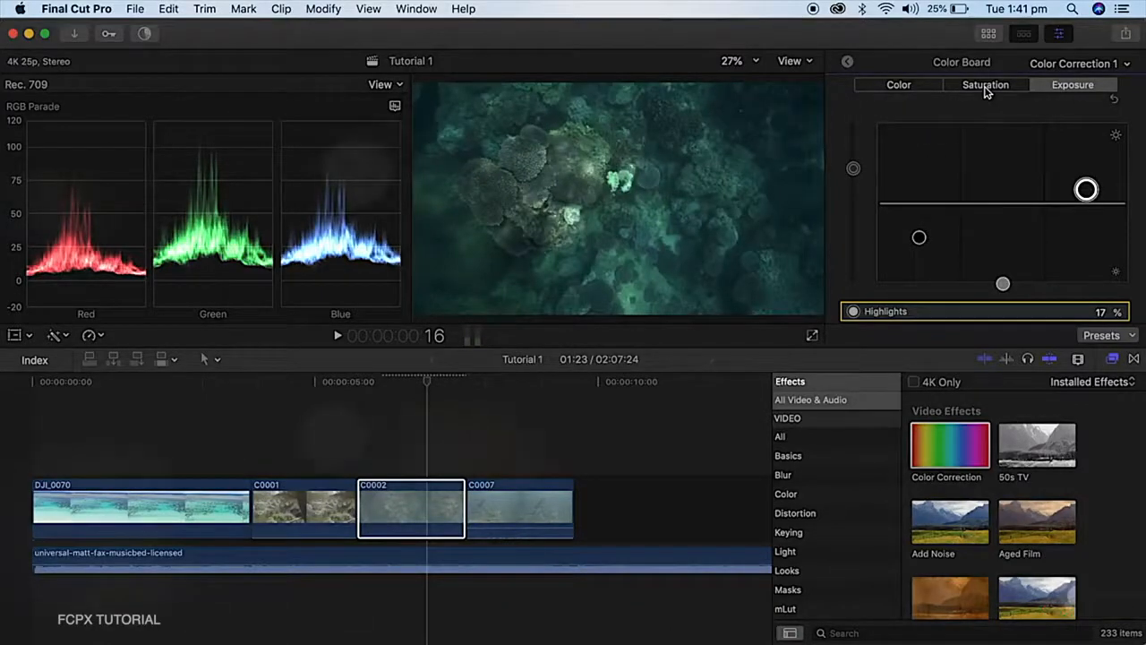
Set the C0002 clip's global saturation to 43% and shift its global color to 218° at 6%
click(984, 87)
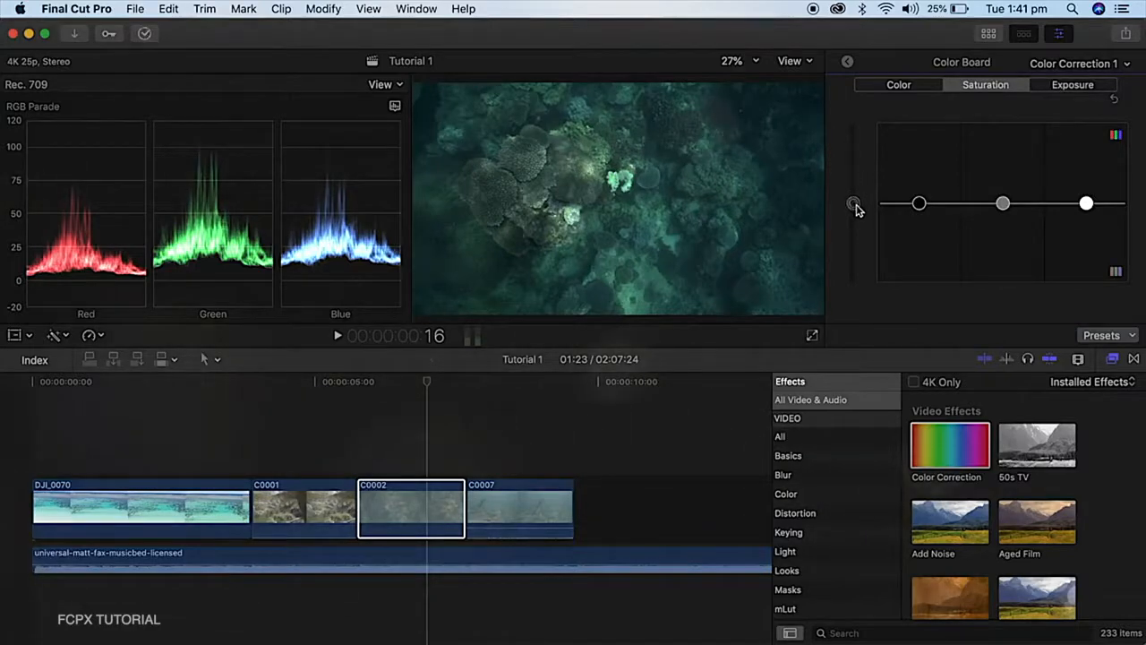
drag(855, 206, 854, 173)
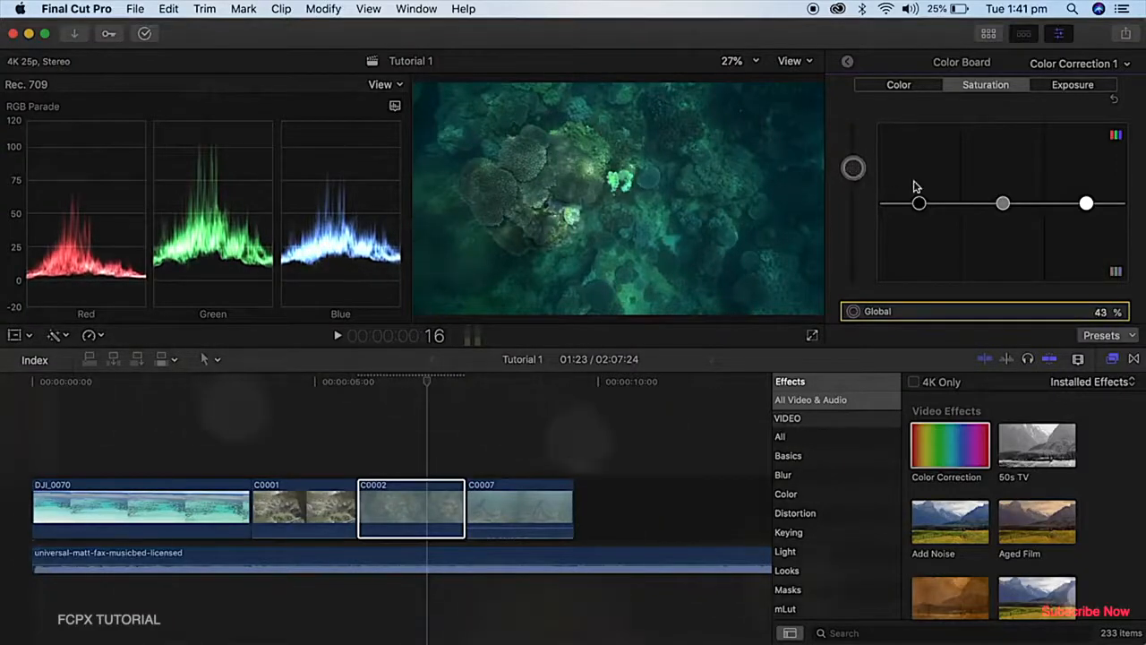
click(891, 84)
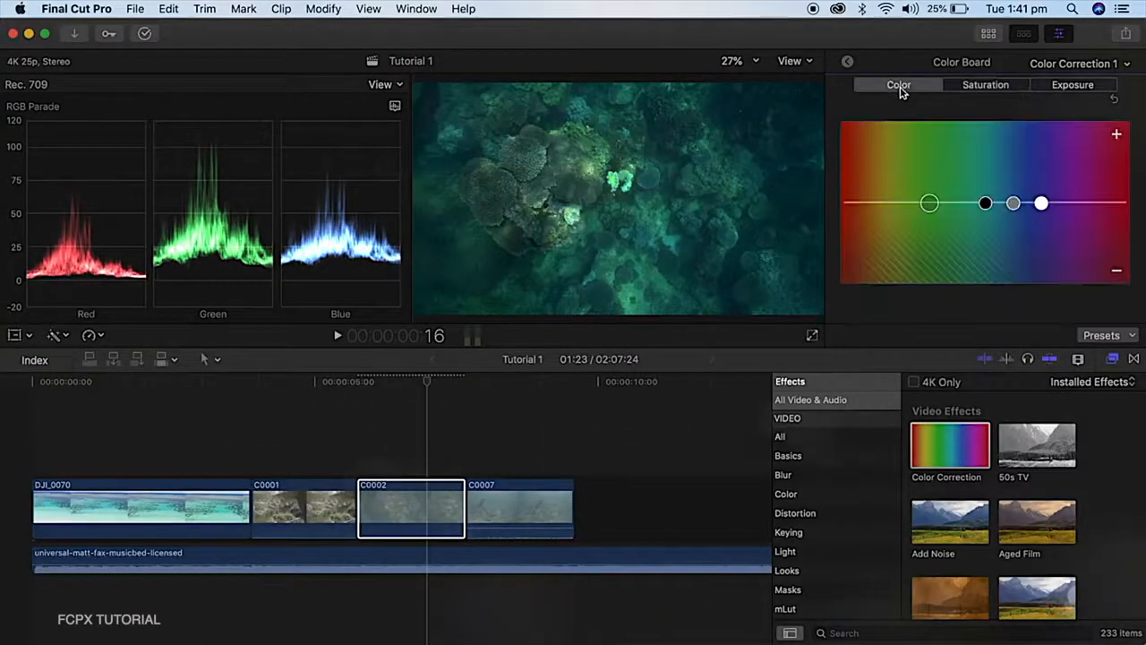
drag(929, 204, 1017, 202)
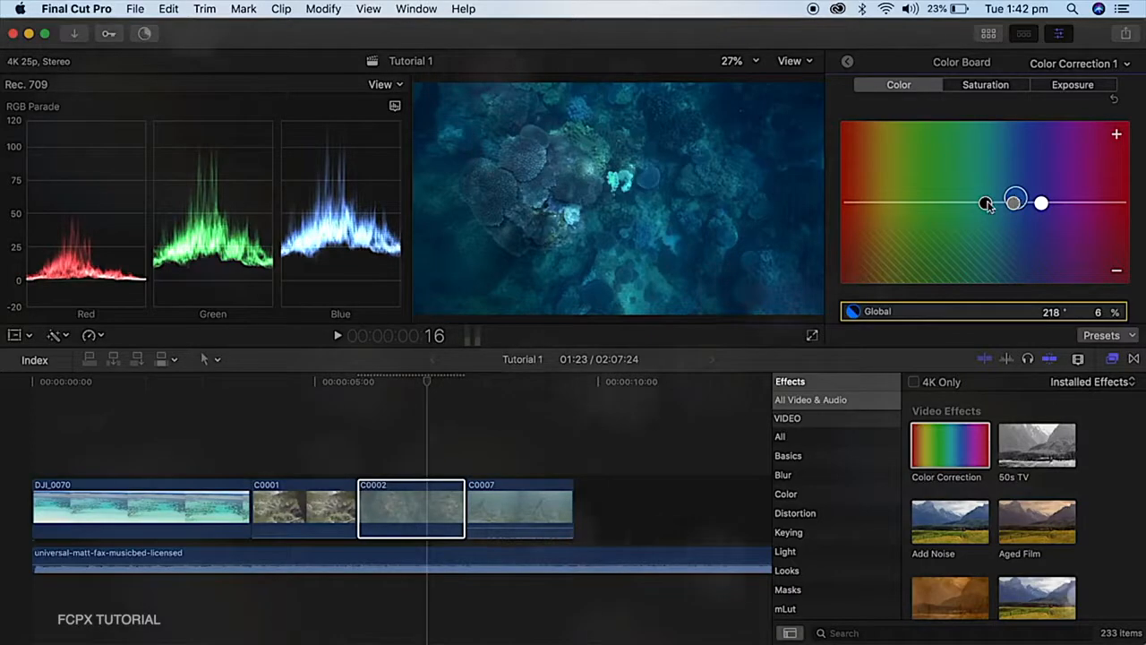
Set the C0002 clip's shadows color to 20° at 12% and midtones to 217° at 6%, and nudge the highlights slightly above neutral in blue
click(985, 204)
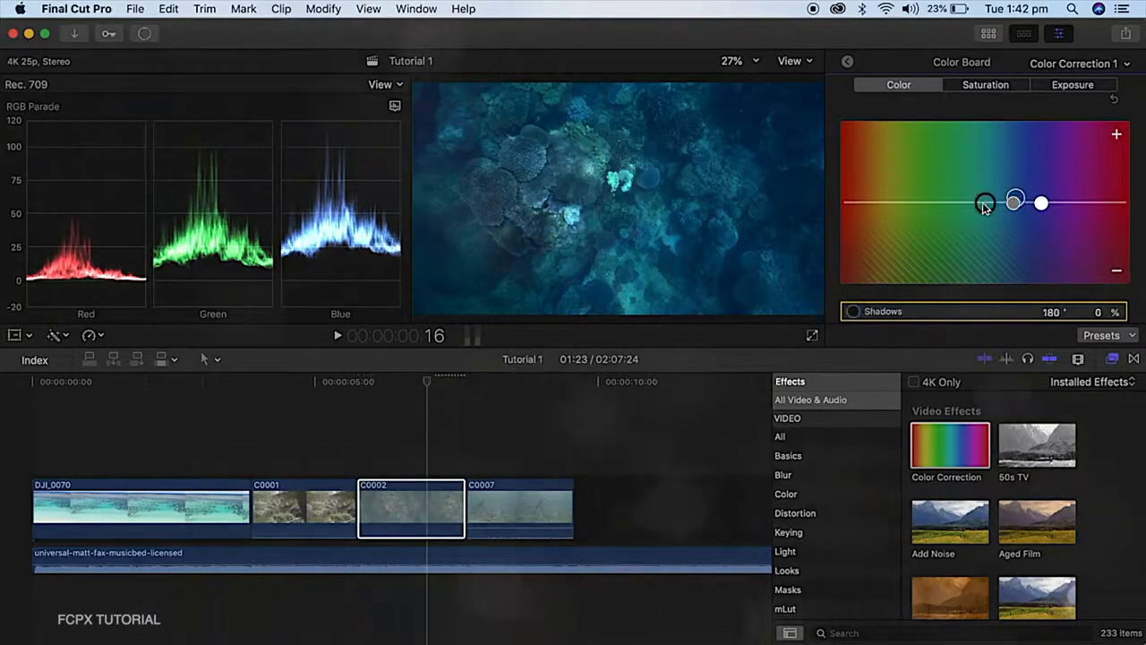
drag(985, 206, 855, 199)
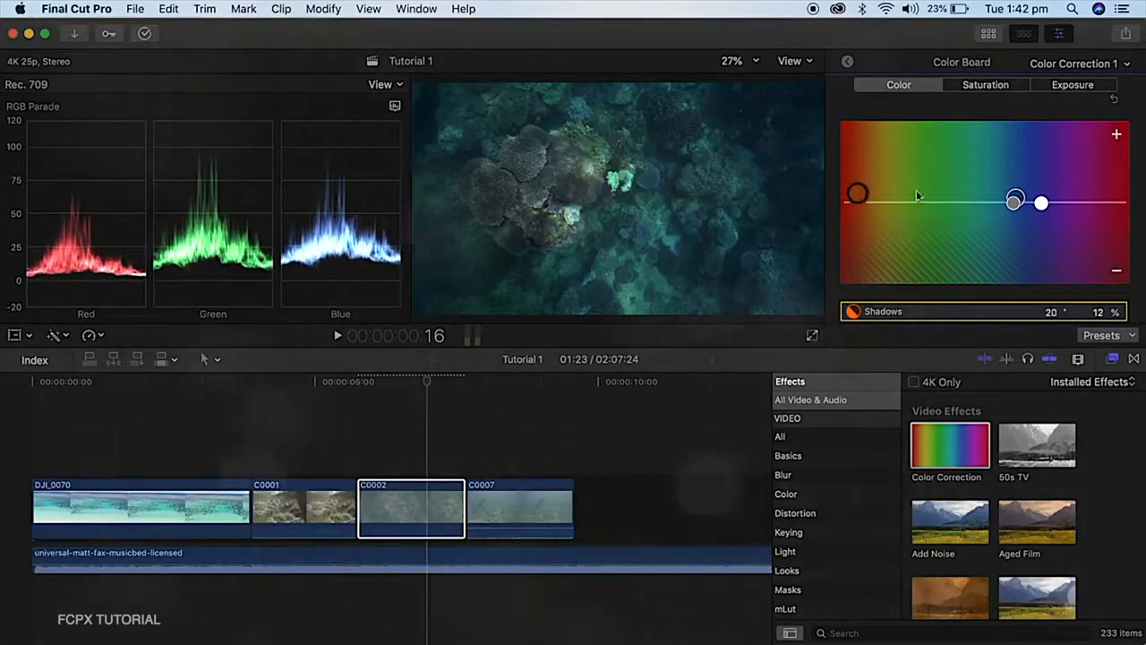
click(1015, 202)
drag(1014, 208, 1017, 205)
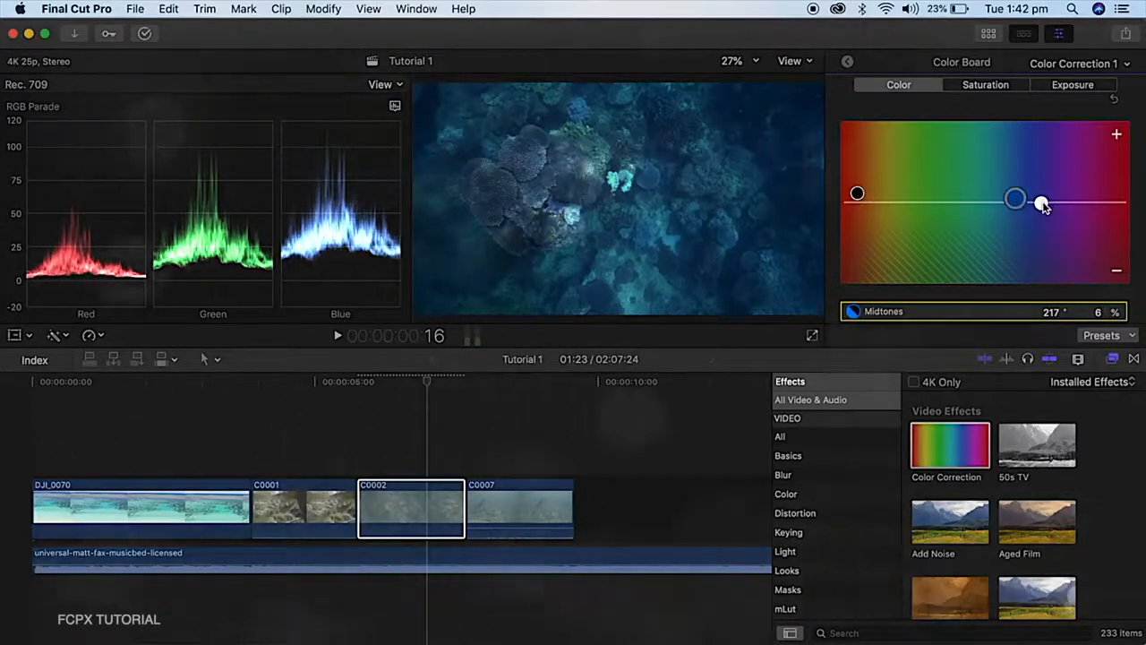
drag(1041, 203, 1044, 201)
Set the C0002 clip's exposure to 24% highlights and -54% shadows, and compare the image with its color correction off and on
drag(1088, 191, 1088, 187)
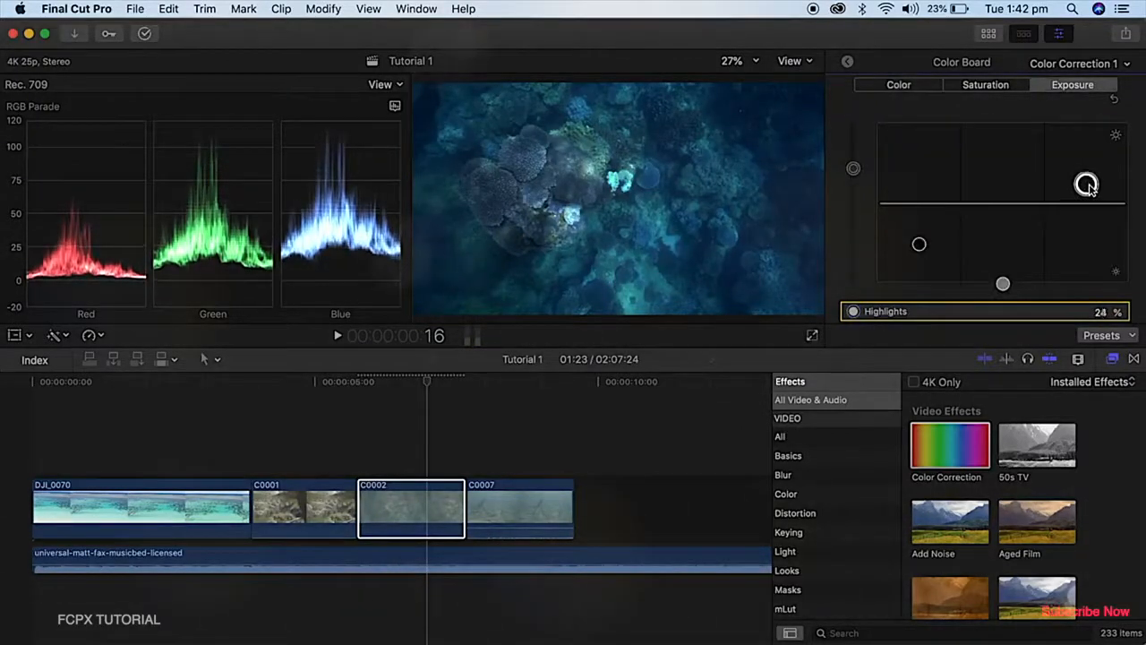
click(918, 243)
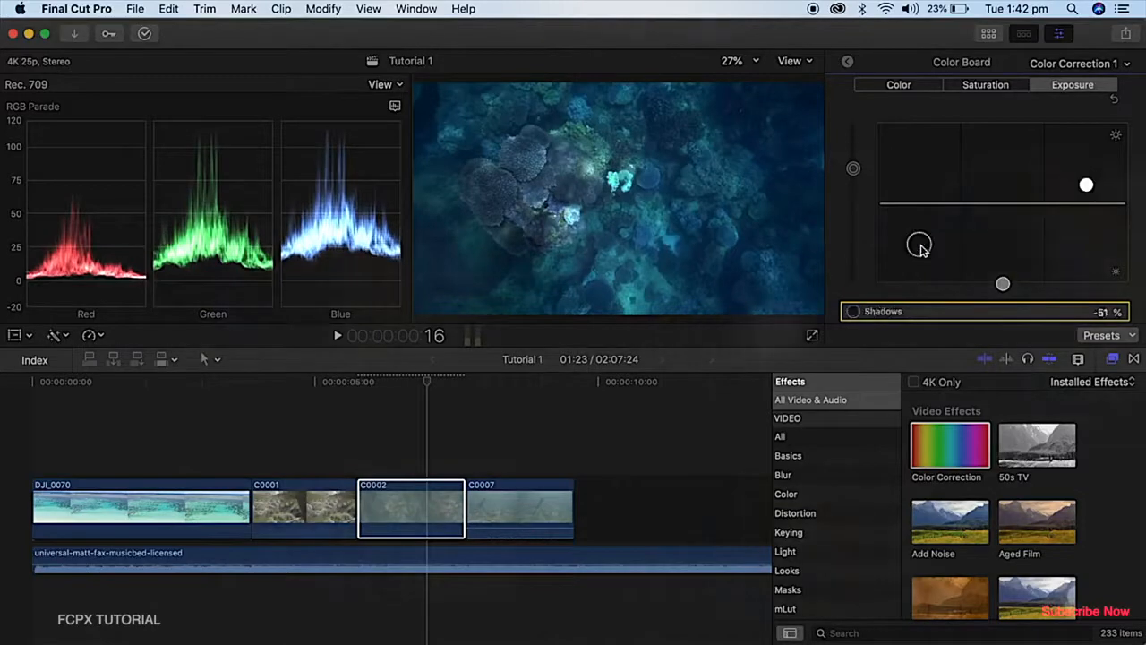
click(847, 62)
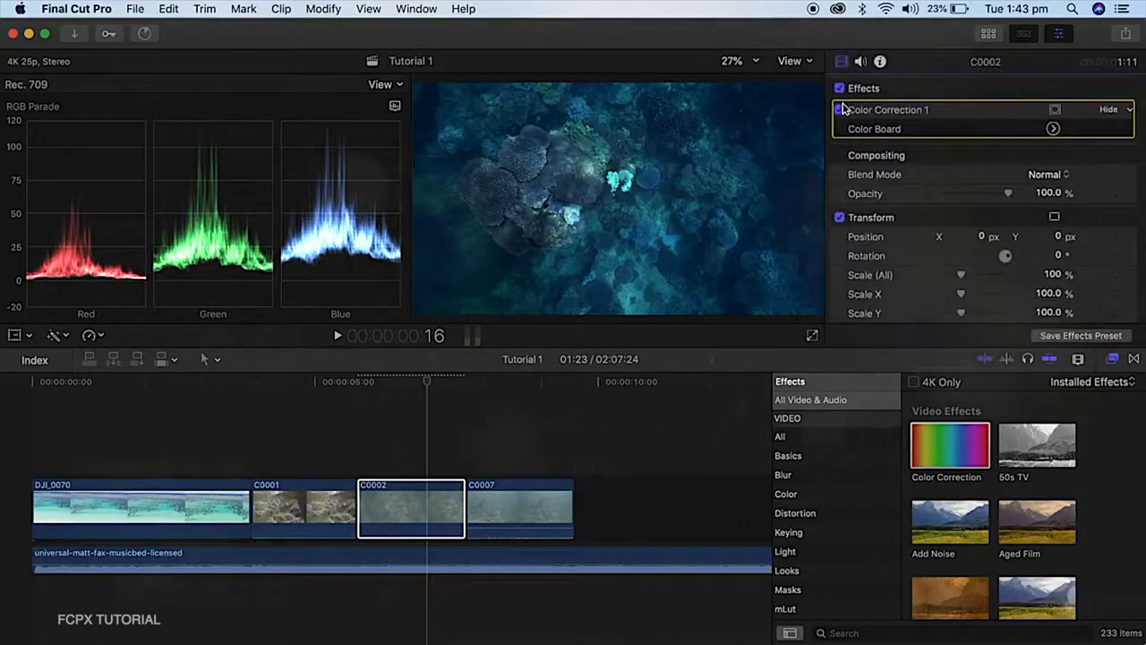
click(840, 110)
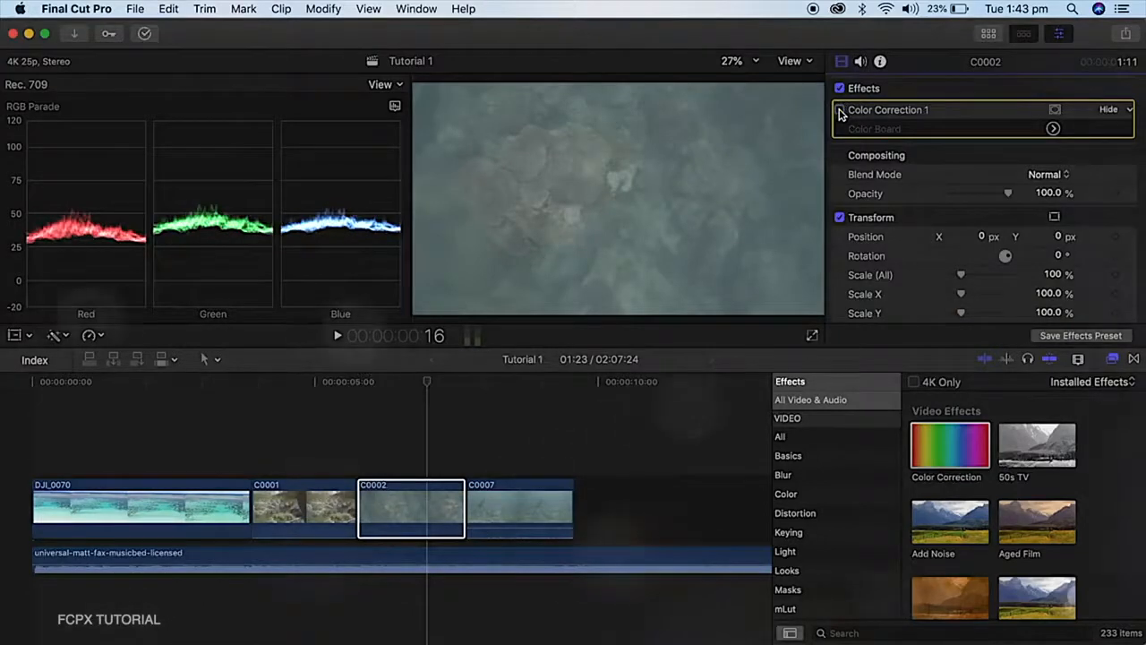
click(839, 110)
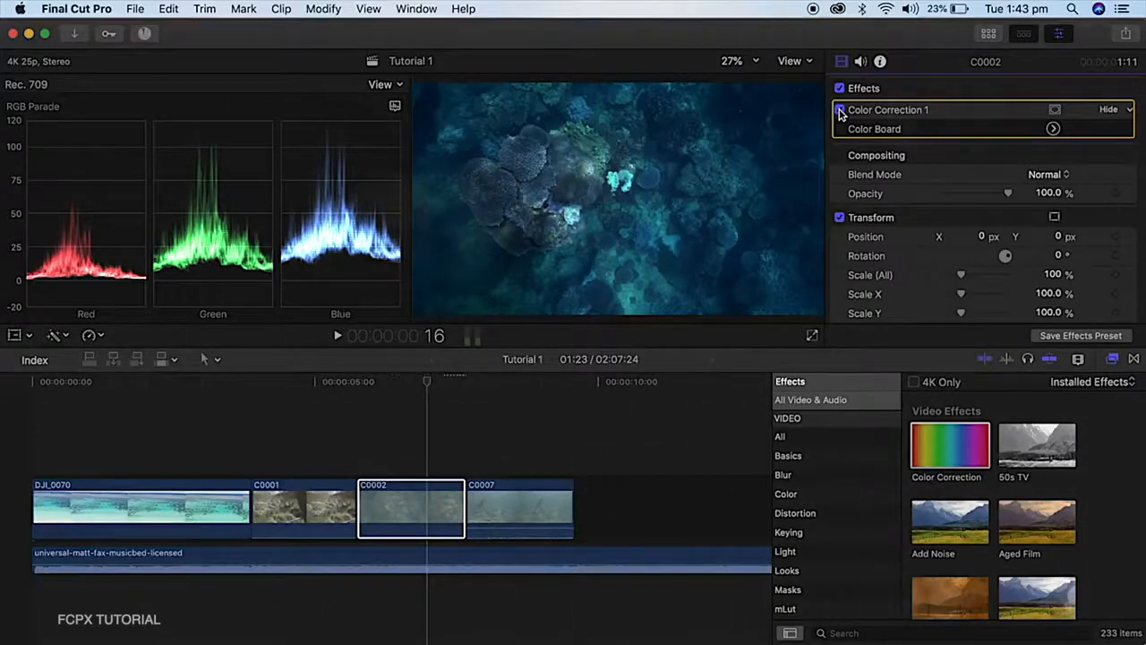
Select the C0001 clip and compare its image with Color Correction 1 off and on
click(414, 430)
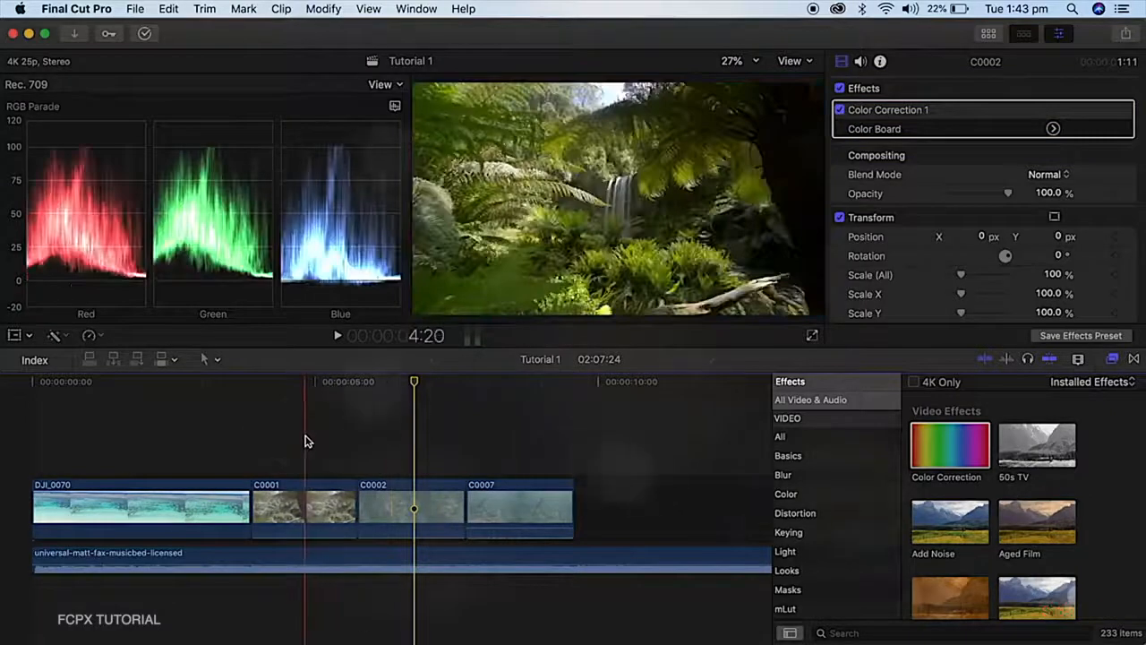
click(303, 498)
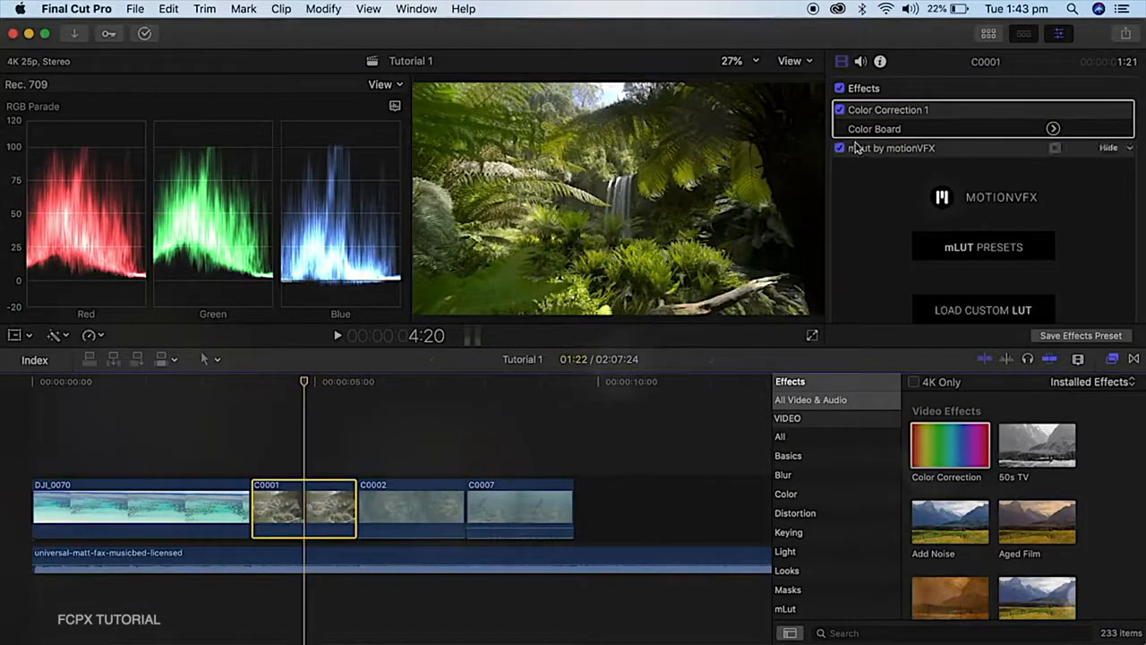
click(840, 110)
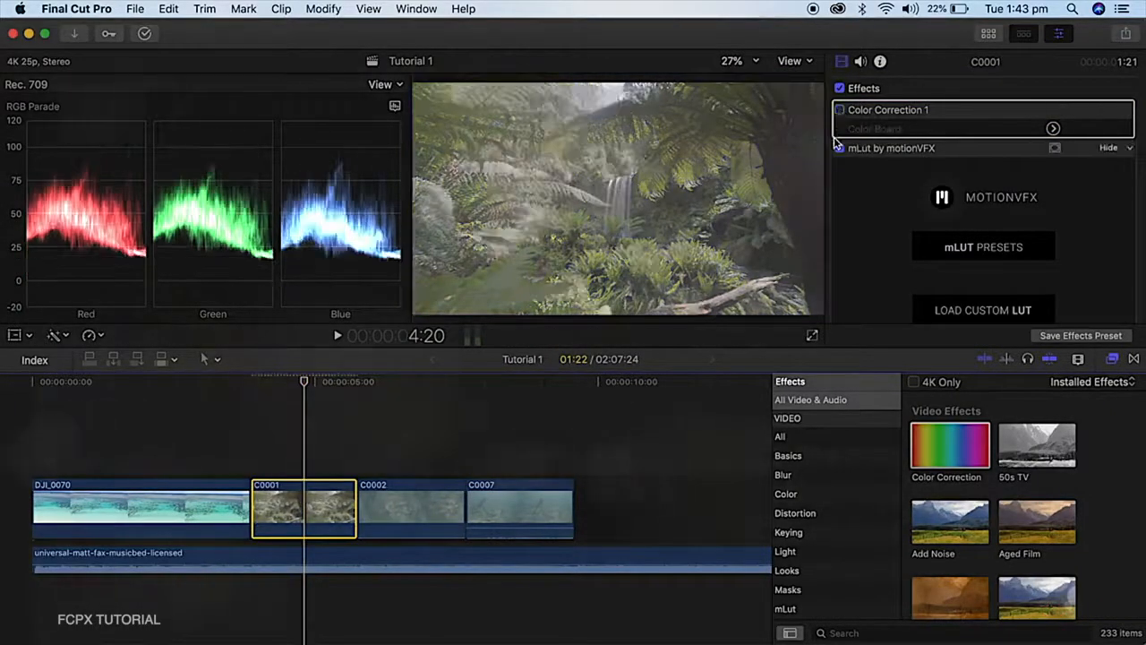
click(840, 110)
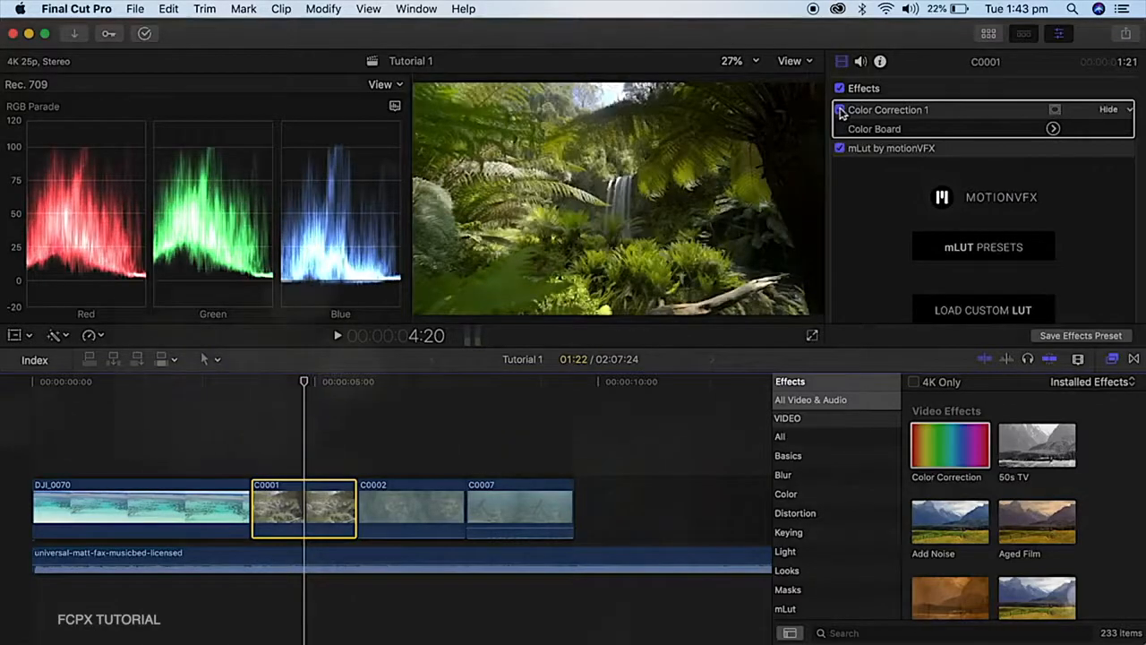
click(840, 110)
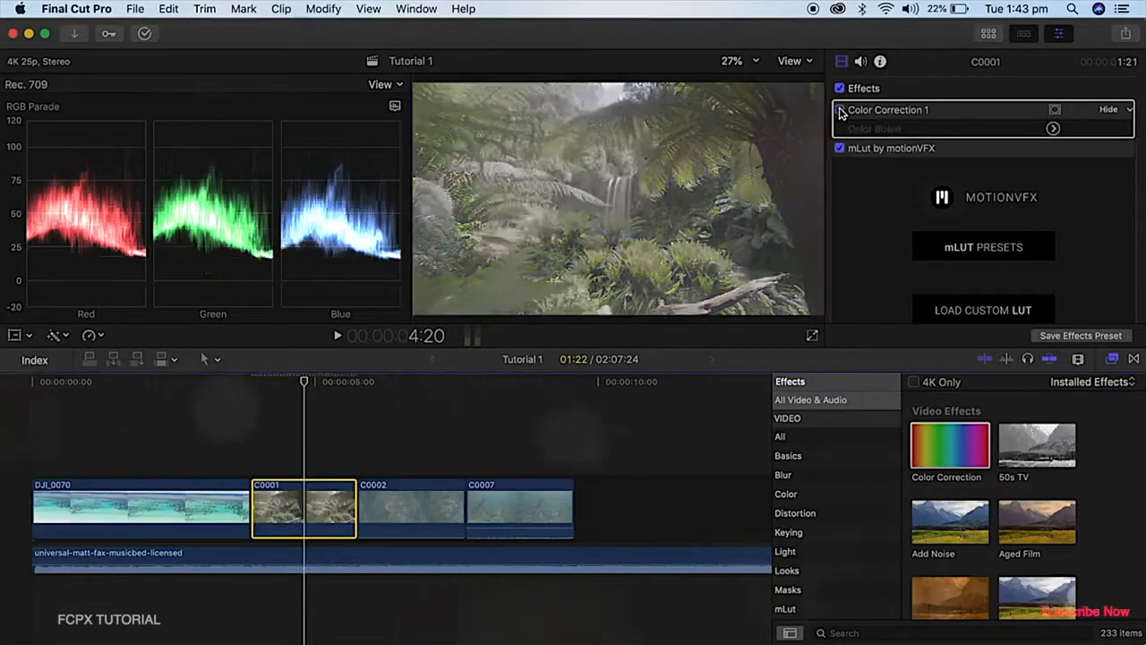
click(840, 110)
Review the C0001 clip's exposure, saturation and color adjustments, temporarily resetting the saturation and color to compare before restoring them
click(1053, 128)
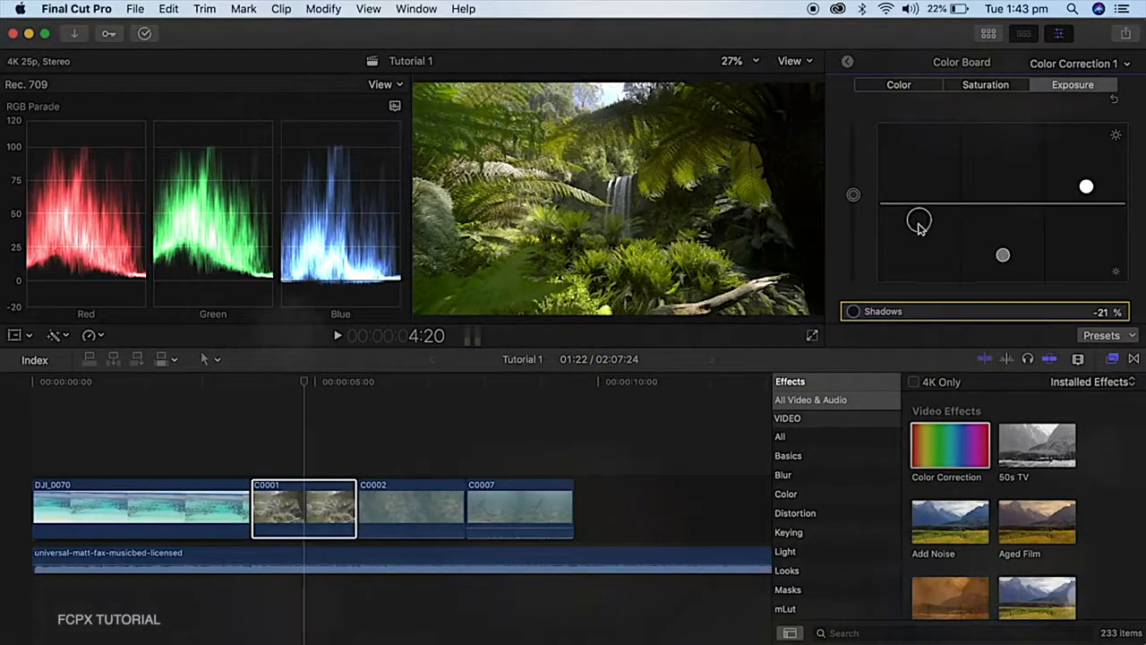
click(984, 86)
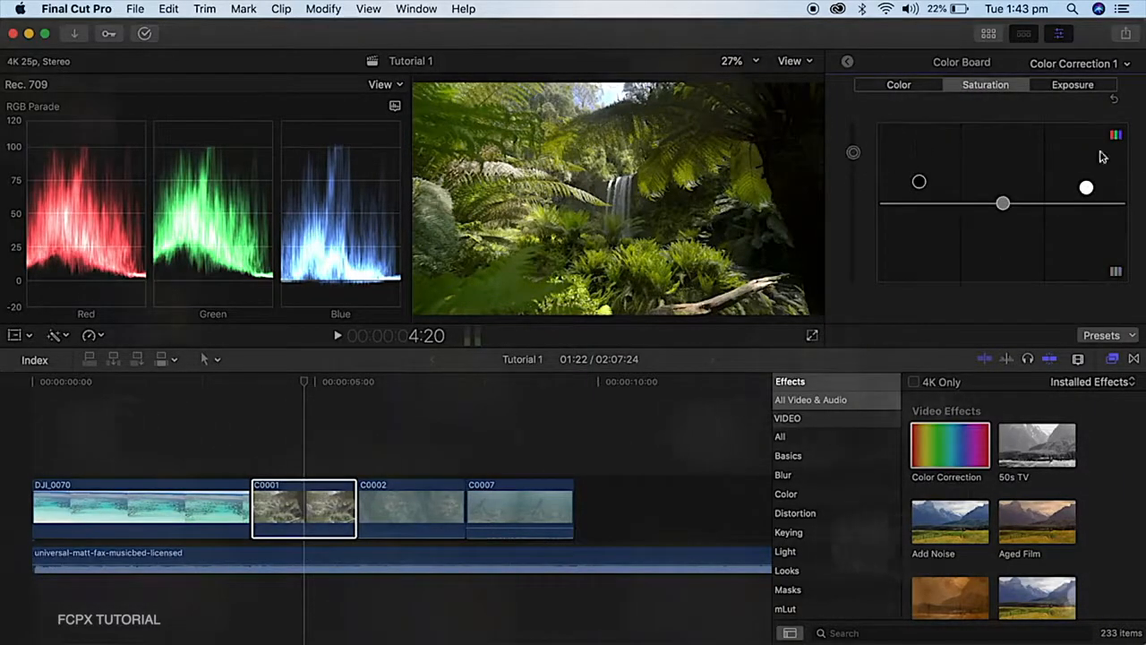
click(1113, 99)
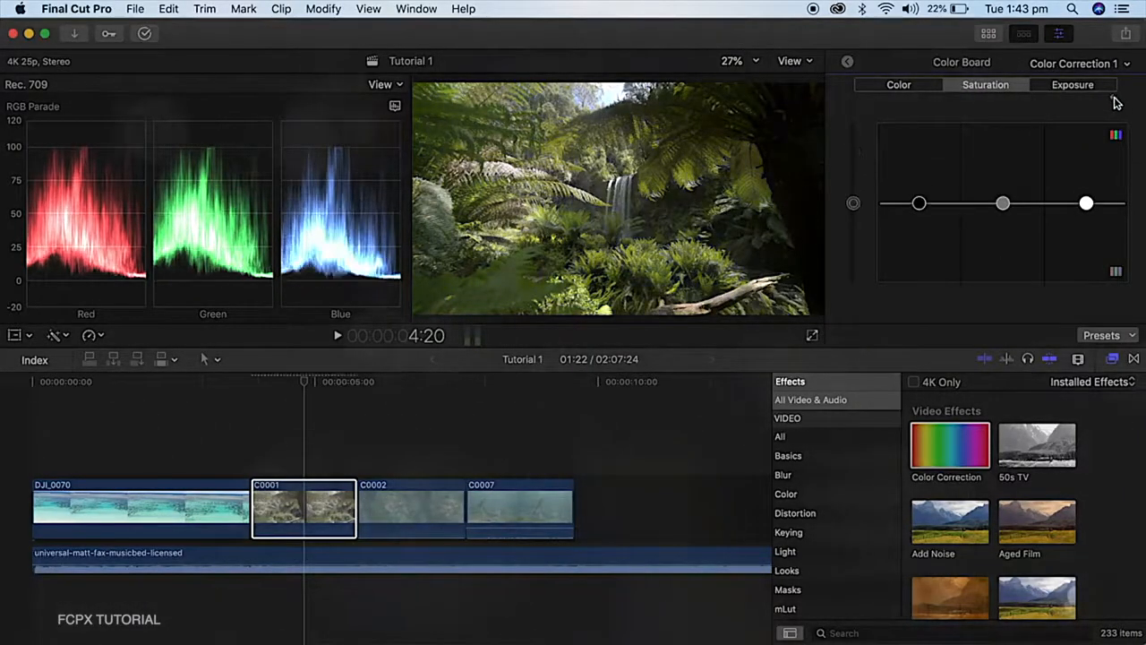
key(super+z)
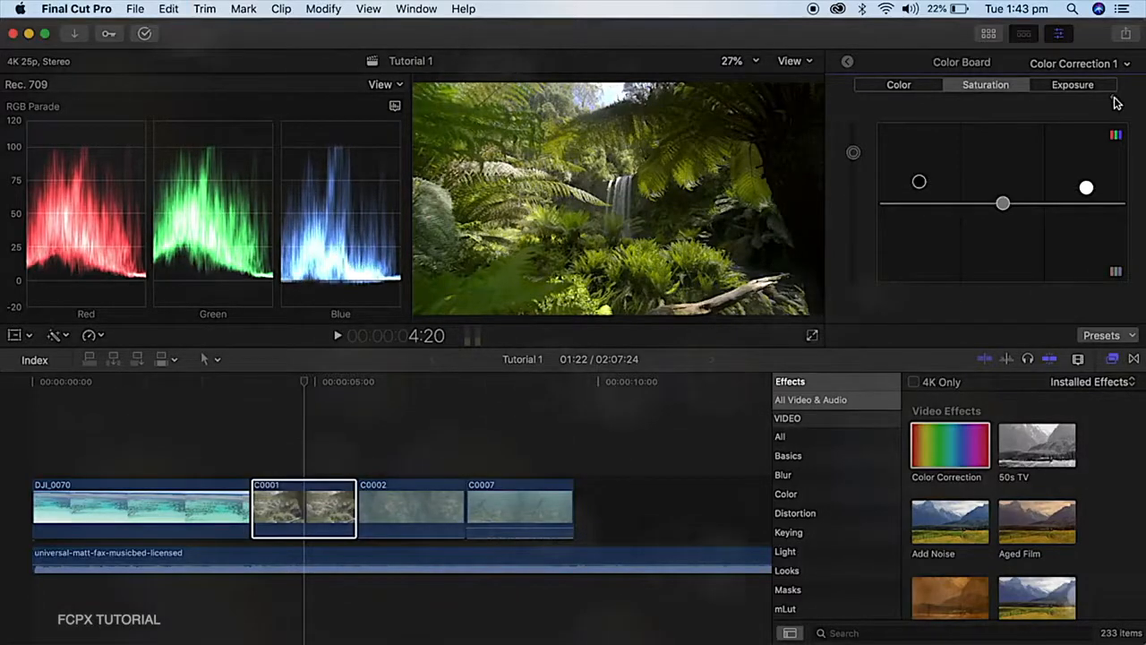
click(1113, 98)
key(super+z)
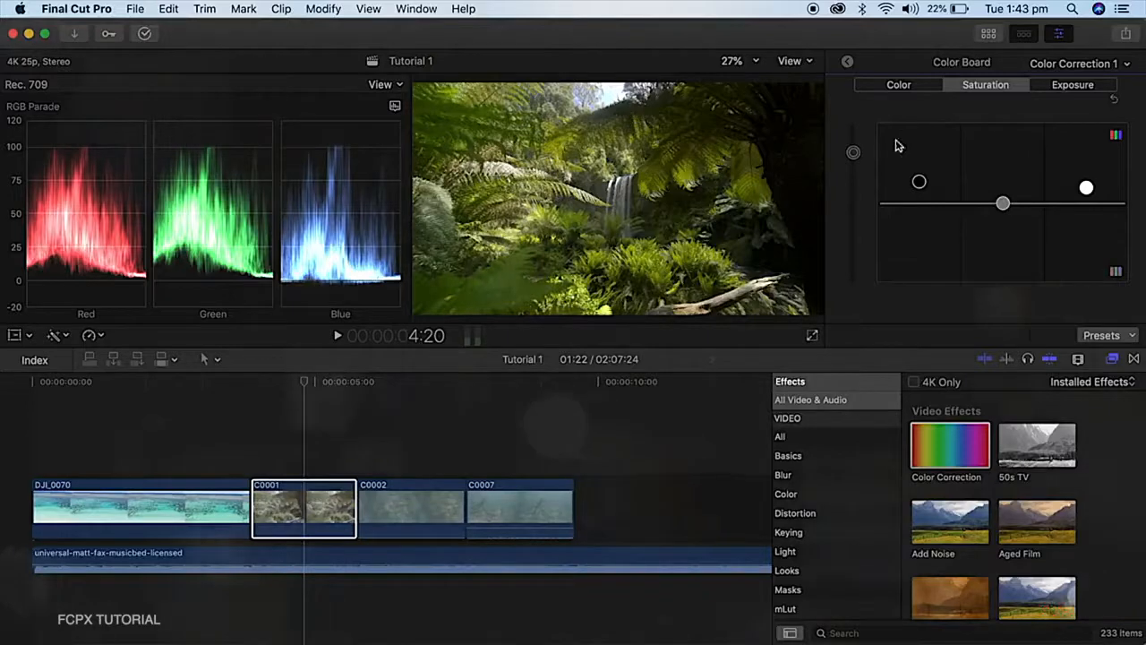
click(895, 86)
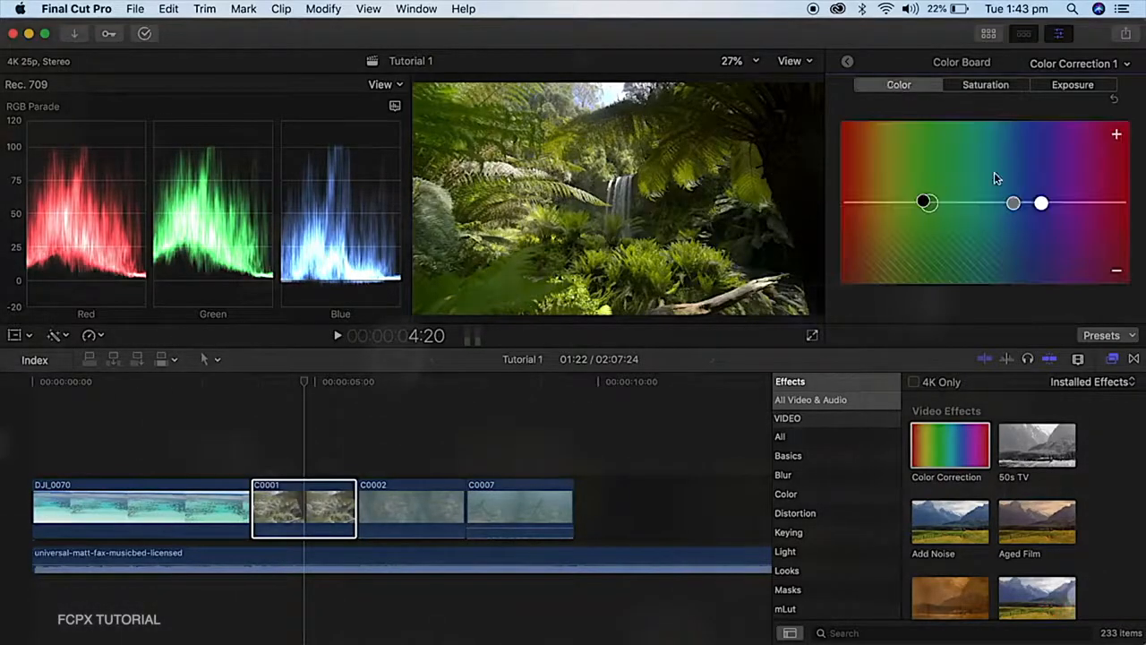
click(1114, 99)
key(super+z)
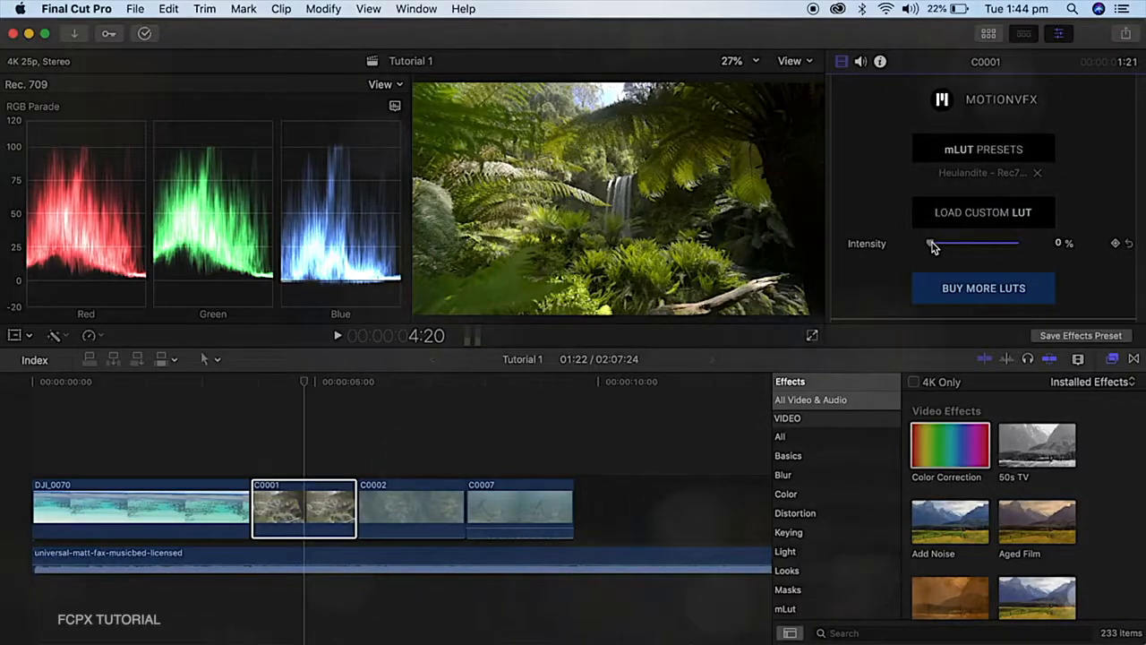
Compare the C0001 clip's mLut look at full and zero intensity and set the intensity to about 85%
drag(931, 247, 1051, 249)
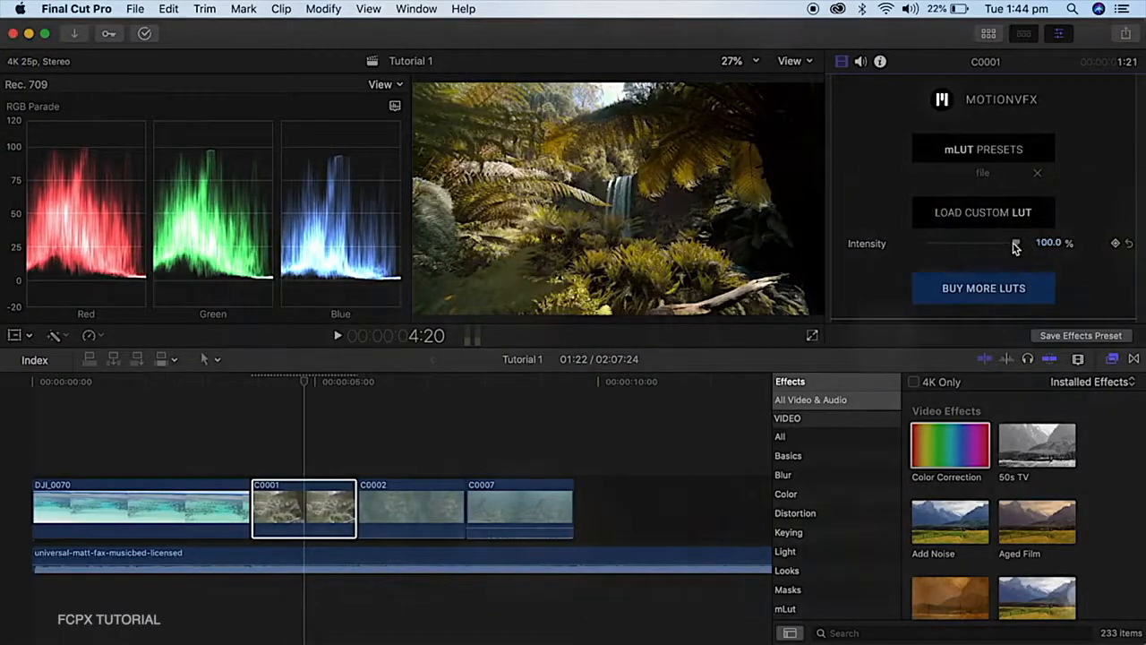
drag(956, 242, 901, 248)
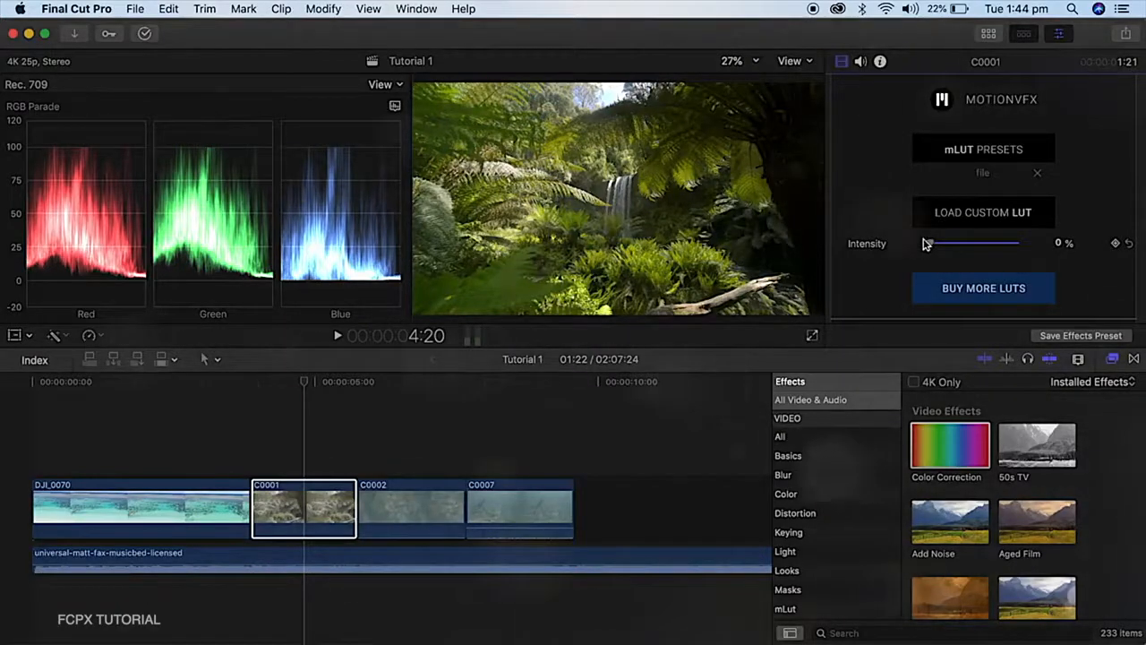
drag(957, 247, 994, 245)
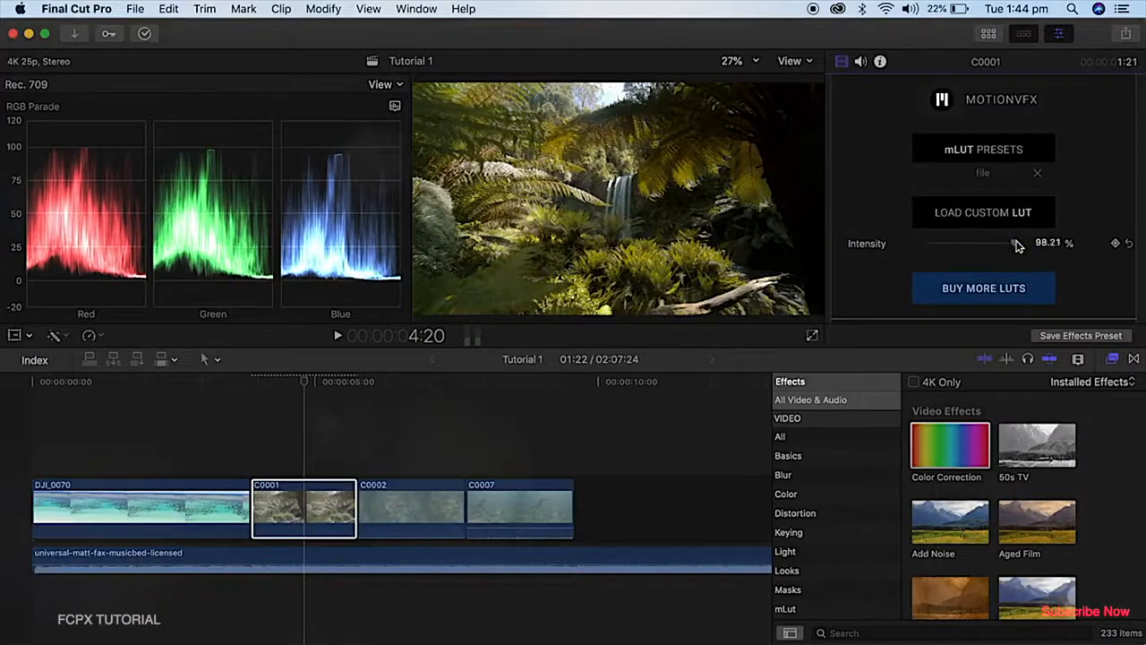
mouse_move(1012, 244)
mouse_down()
mouse_move(957, 238)
mouse_move(1009, 240)
mouse_up()
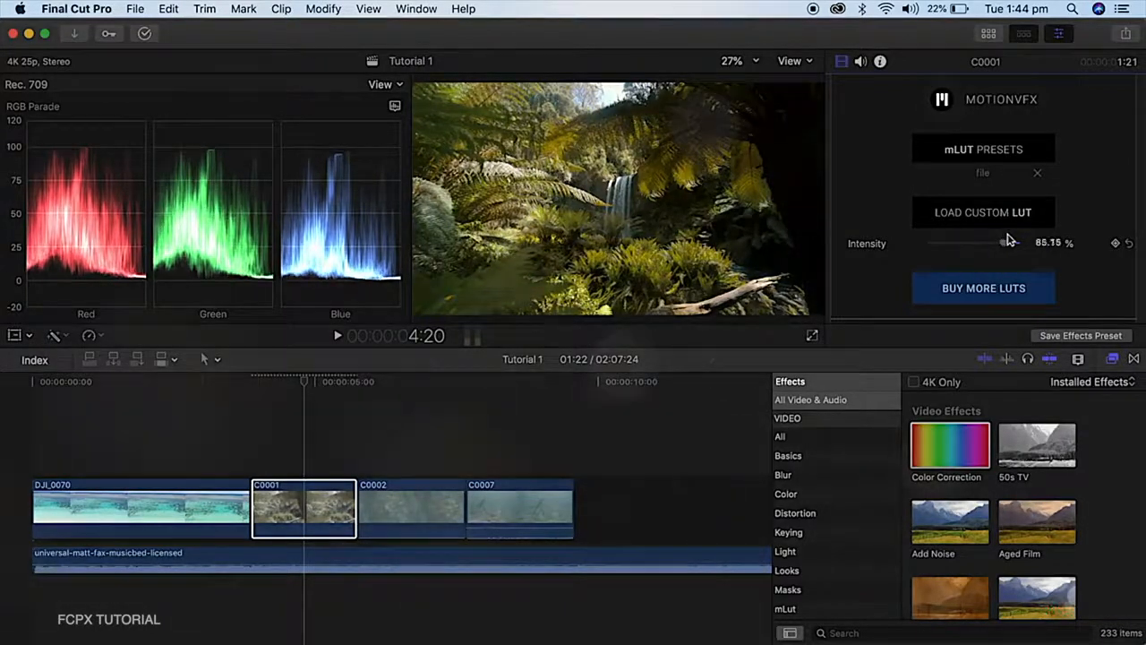